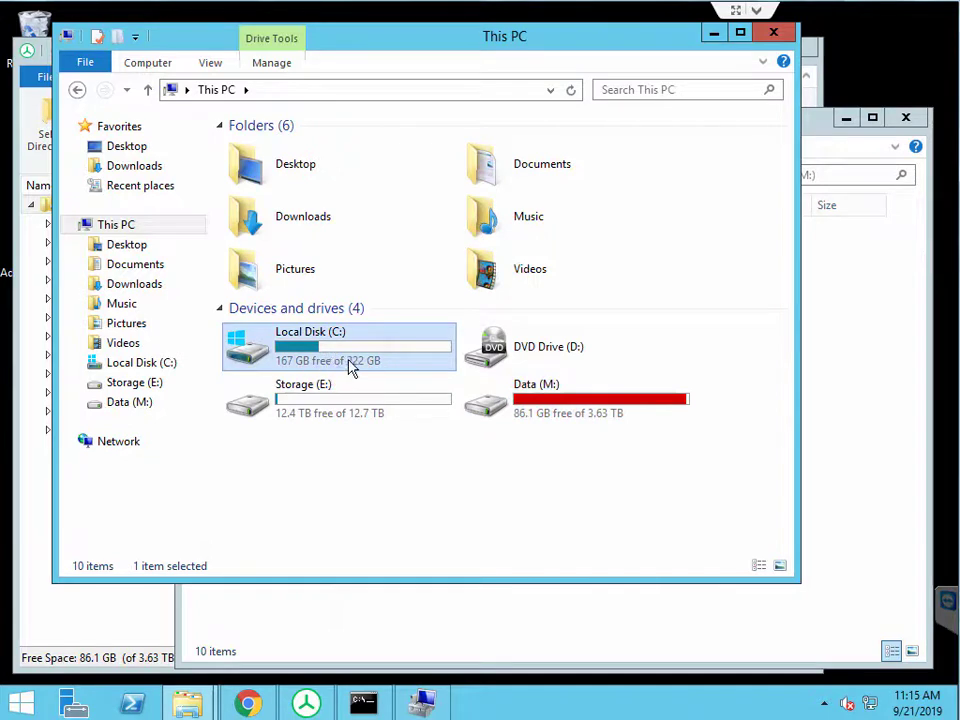
Check the used and free space in the Storage (E:) drive's properties, and put the This PC window away
{"action": "left_click", "coordinate": [364, 418]}
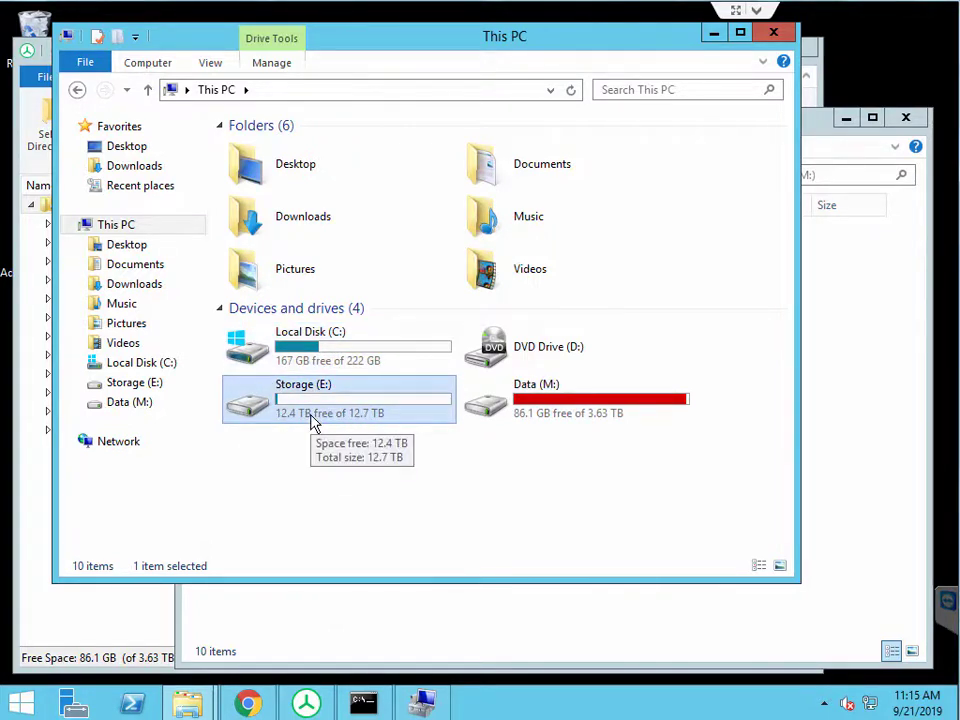
{"action": "right_click", "coordinate": [313, 422]}
{"action": "left_click", "coordinate": [370, 401]}
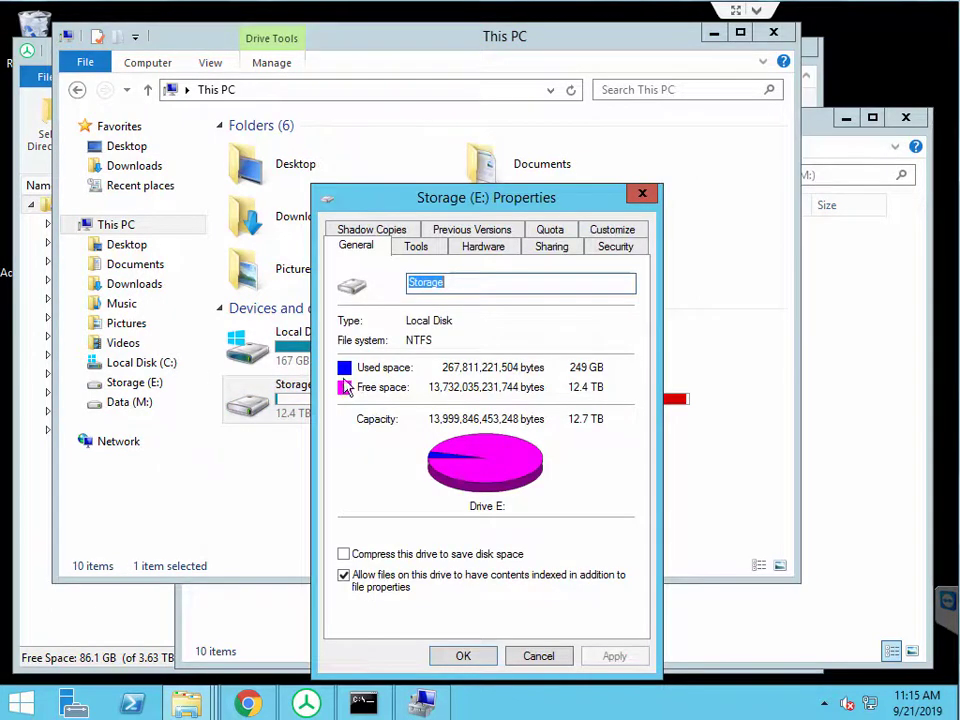
{"action": "left_click", "coordinate": [642, 194]}
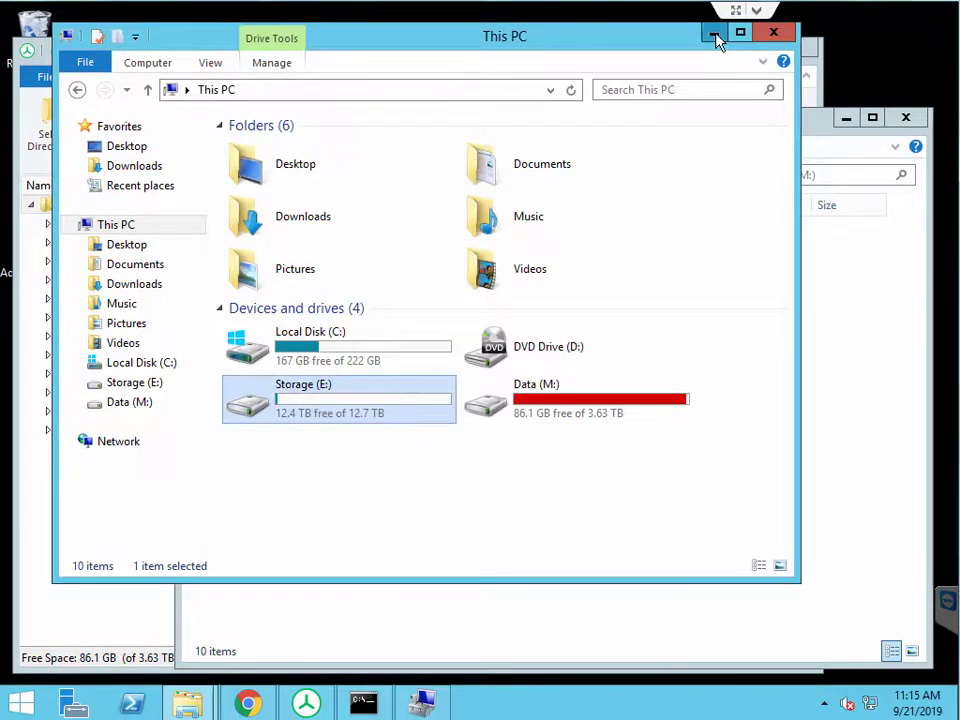
{"action": "left_click", "coordinate": [716, 34]}
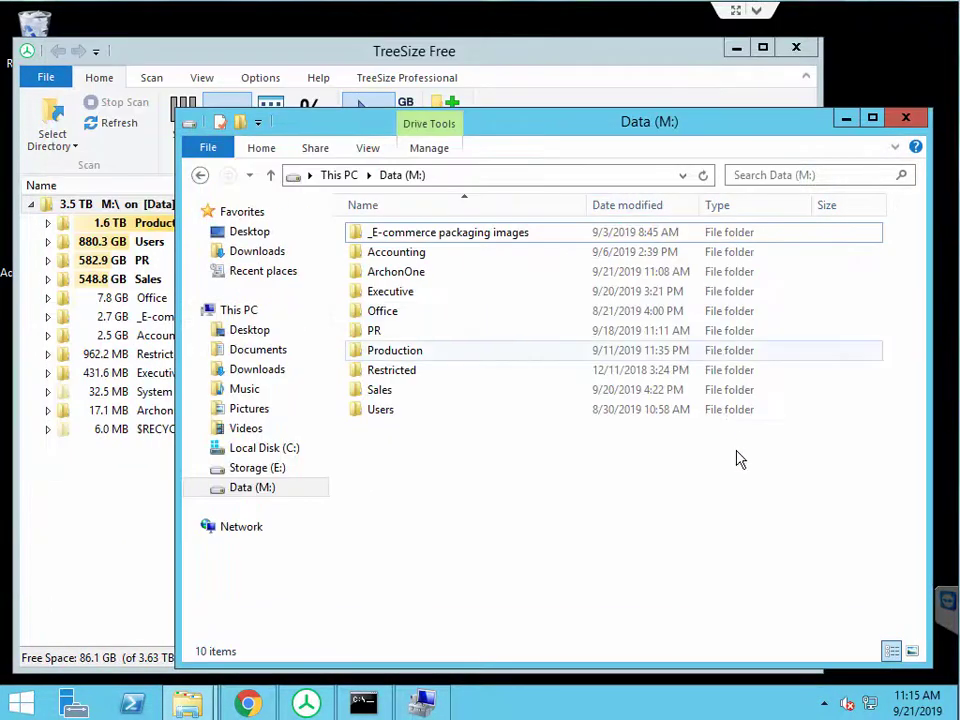
Switch to TreeSize Free and examine the folder sizes on the Data (M:) drive, including the ArchonOne folder
{"action": "left_click", "coordinate": [672, 66]}
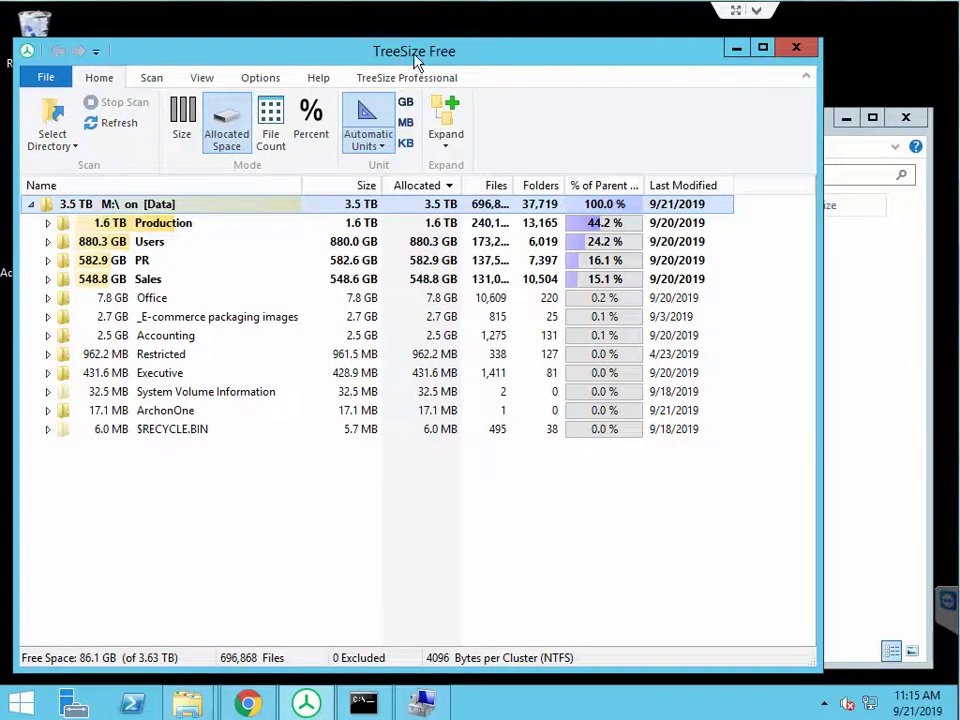
{"action": "left_click", "coordinate": [320, 80]}
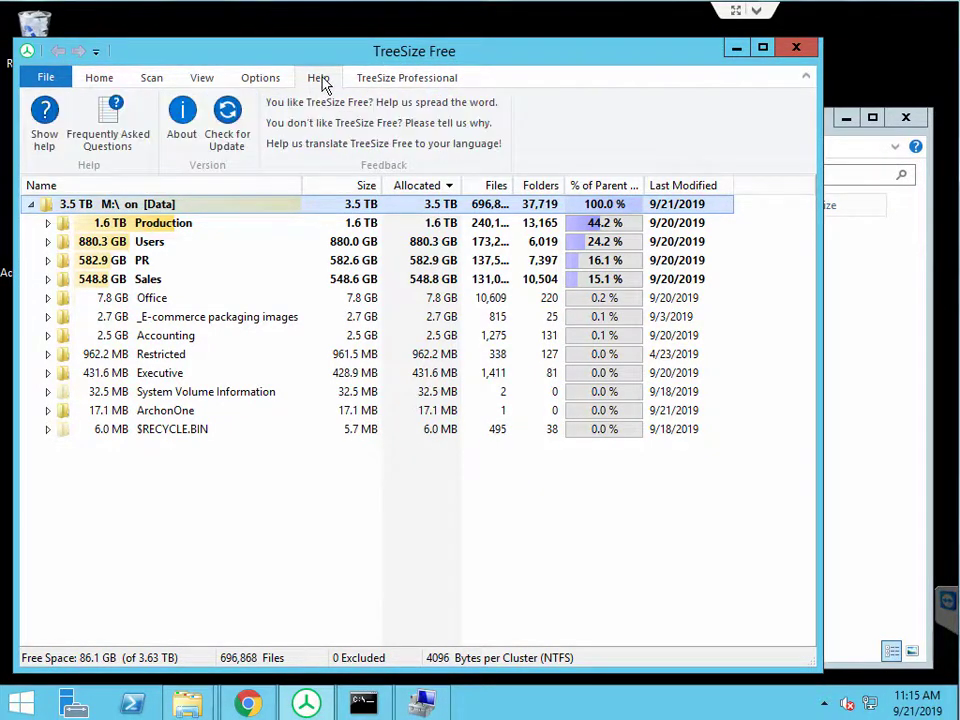
{"action": "left_click", "coordinate": [95, 82]}
{"action": "left_click", "coordinate": [48, 148]}
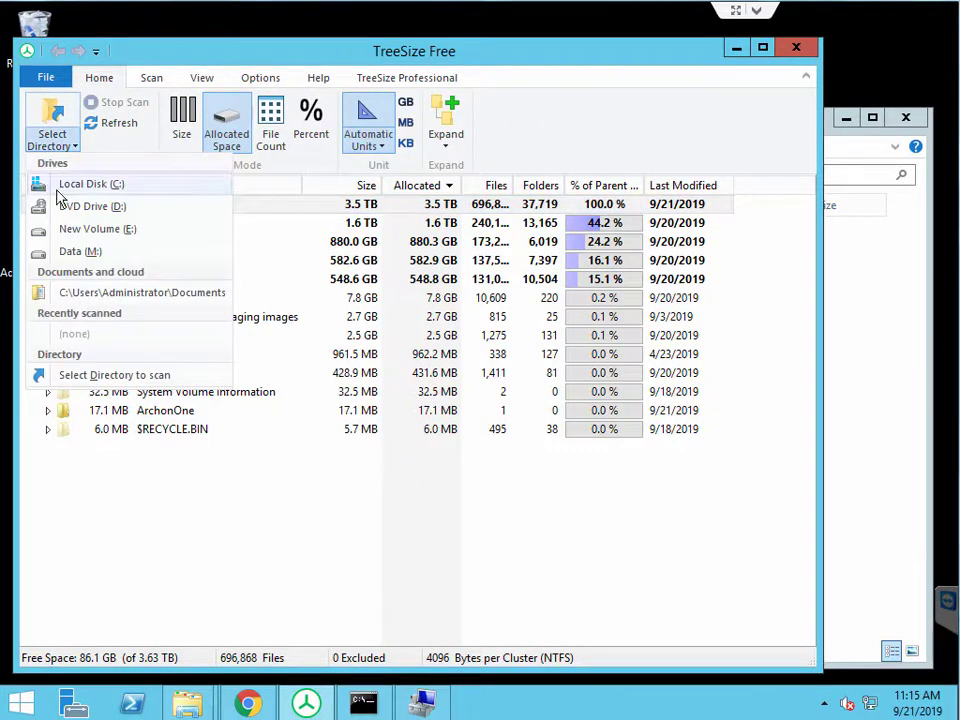
{"action": "left_click", "coordinate": [70, 252]}
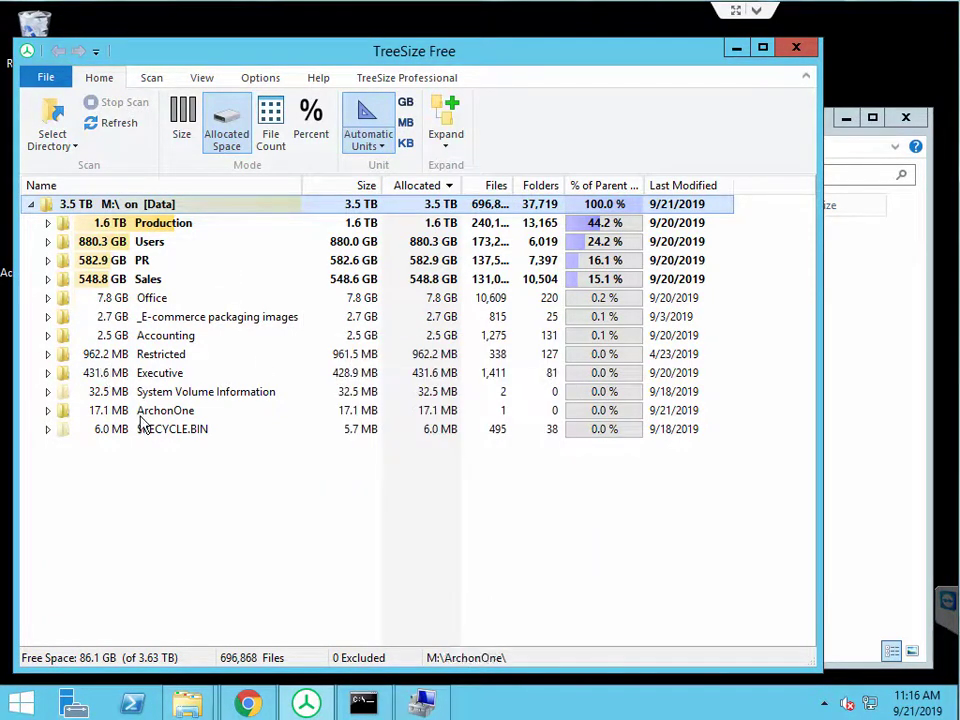
{"action": "mouse_move", "coordinate": [143, 418]}
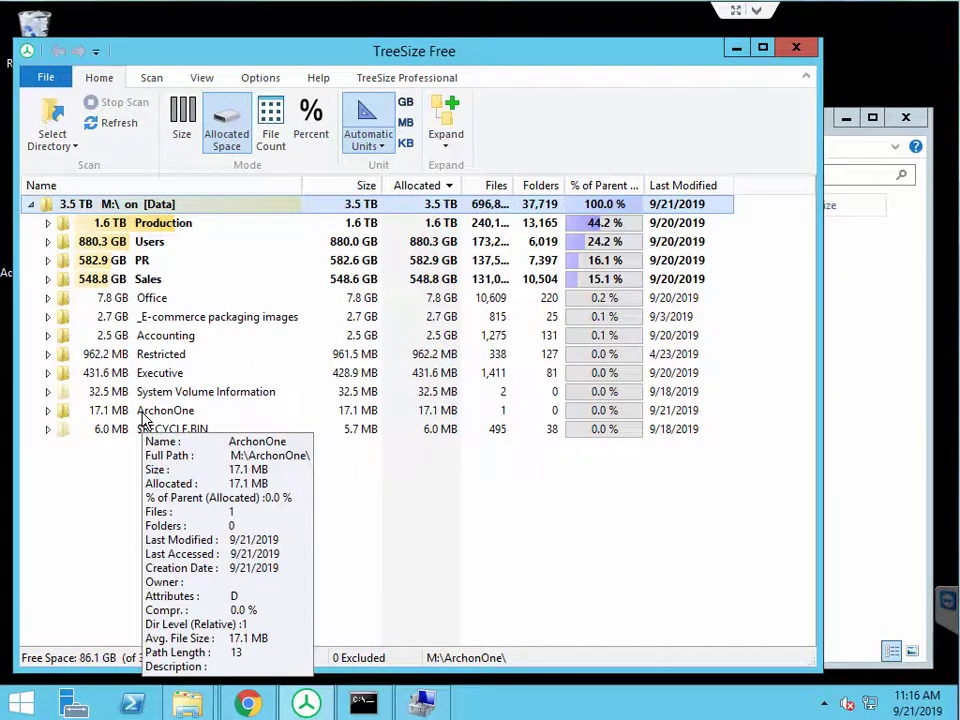
{"action": "left_click", "coordinate": [741, 51]}
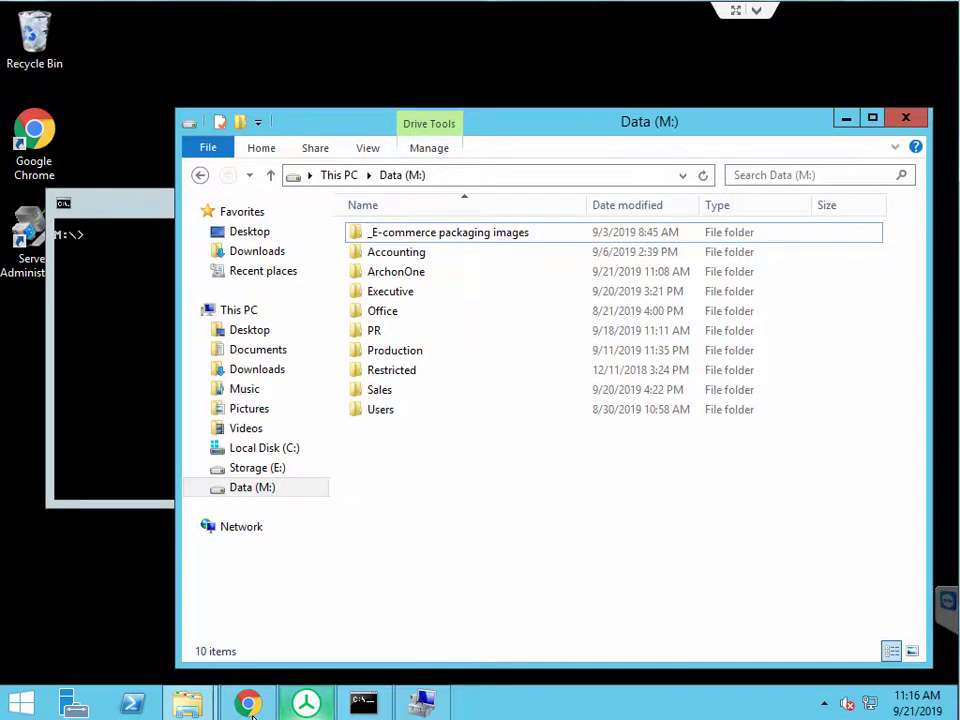
Switch to File Explorer and open the Storage (E:) drive, with the Data (M:) window in front of it
{"action": "left_click", "coordinate": [187, 704]}
{"action": "left_click", "coordinate": [160, 575]}
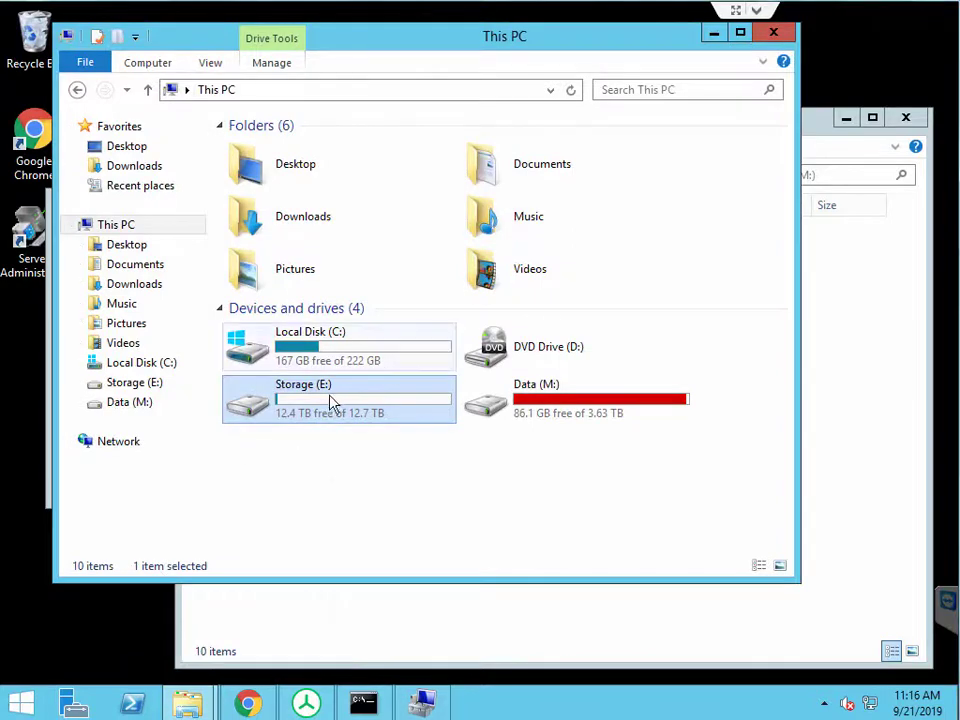
{"action": "double_click", "coordinate": [339, 401]}
{"action": "left_click", "coordinate": [727, 392]}
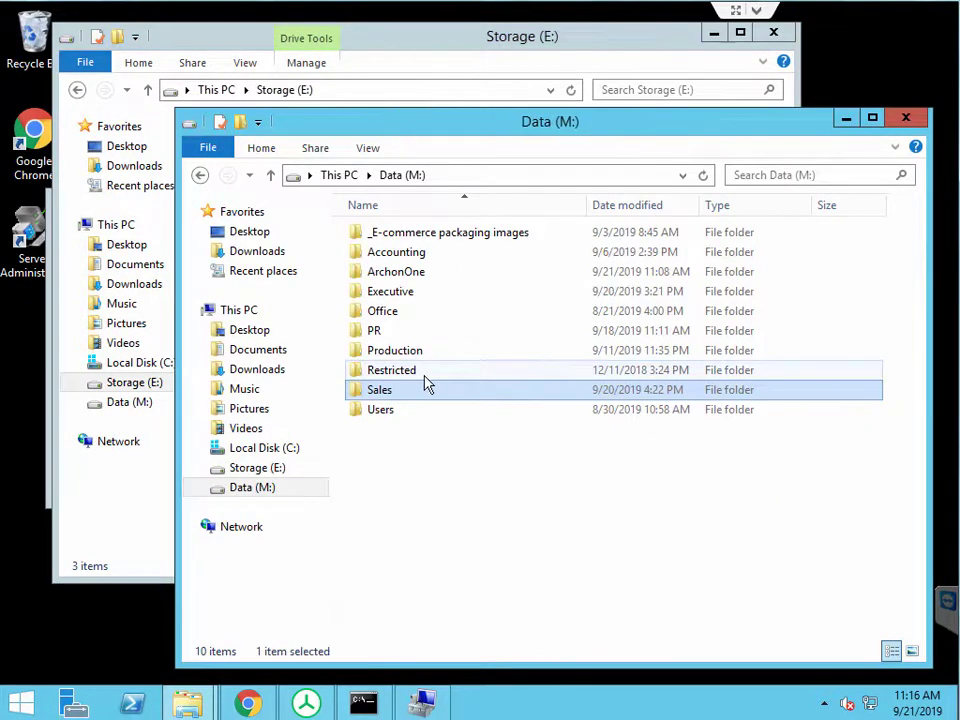
Examine the security permissions of the ArchonOne folder on Data (M:) for the Accounting and Administrators groups, and close its properties
{"action": "left_click", "coordinate": [416, 273]}
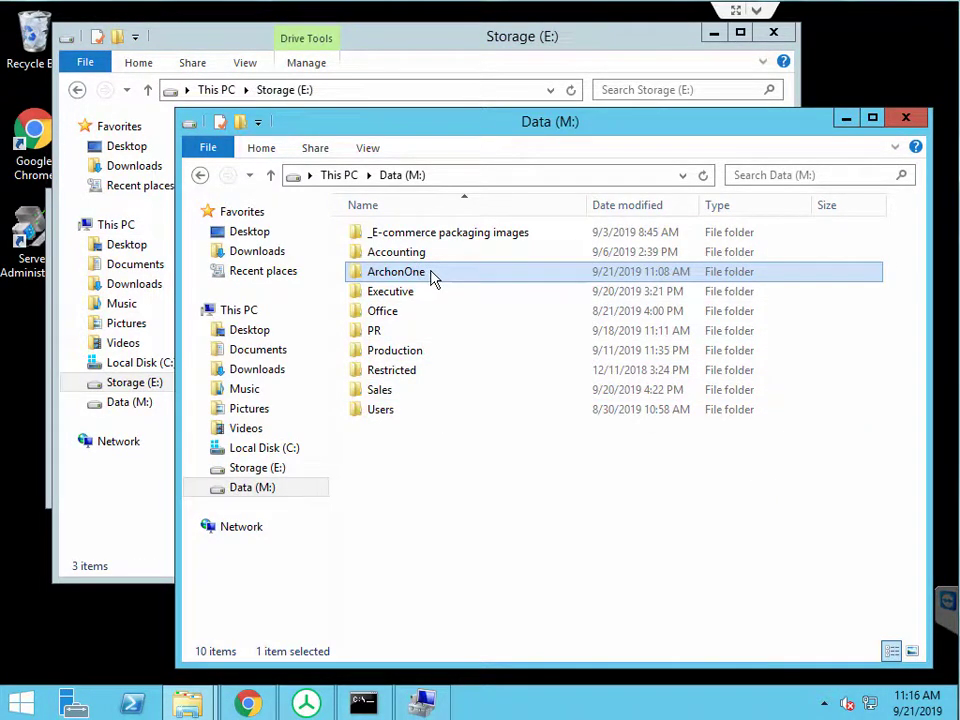
{"action": "right_click", "coordinate": [430, 274]}
{"action": "left_click", "coordinate": [487, 594]}
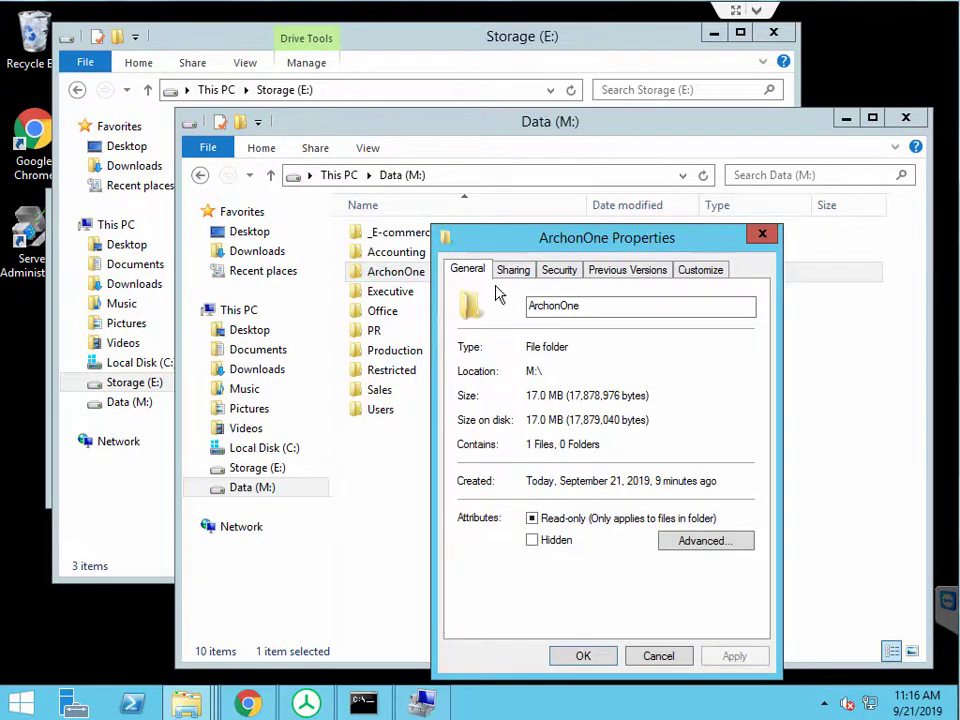
{"action": "left_click", "coordinate": [555, 271]}
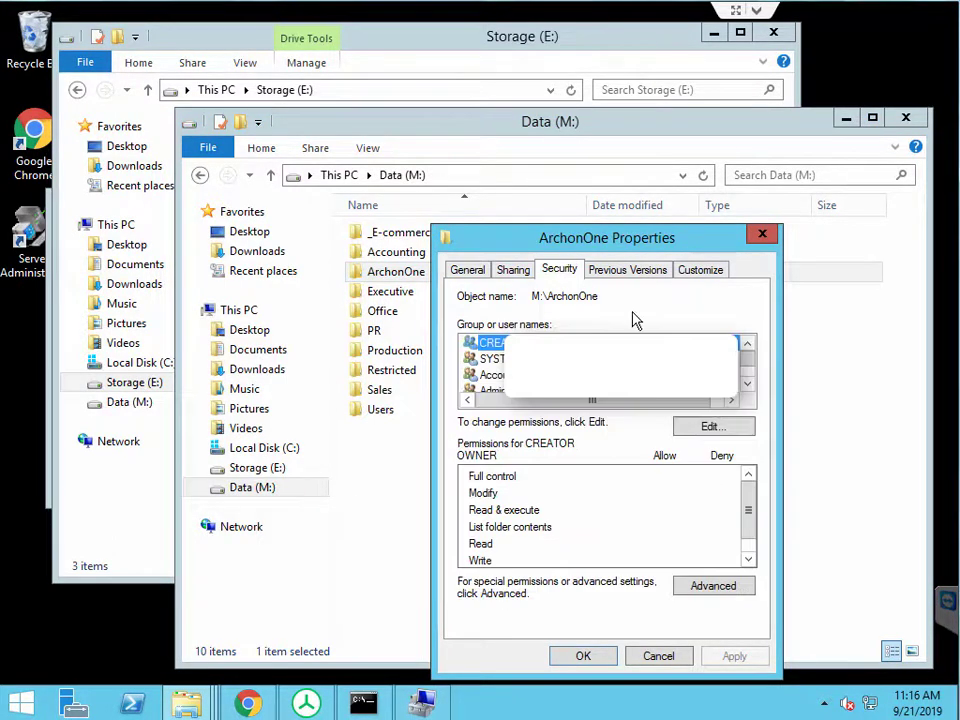
{"action": "left_click", "coordinate": [746, 389]}
{"action": "left_click", "coordinate": [746, 389]}
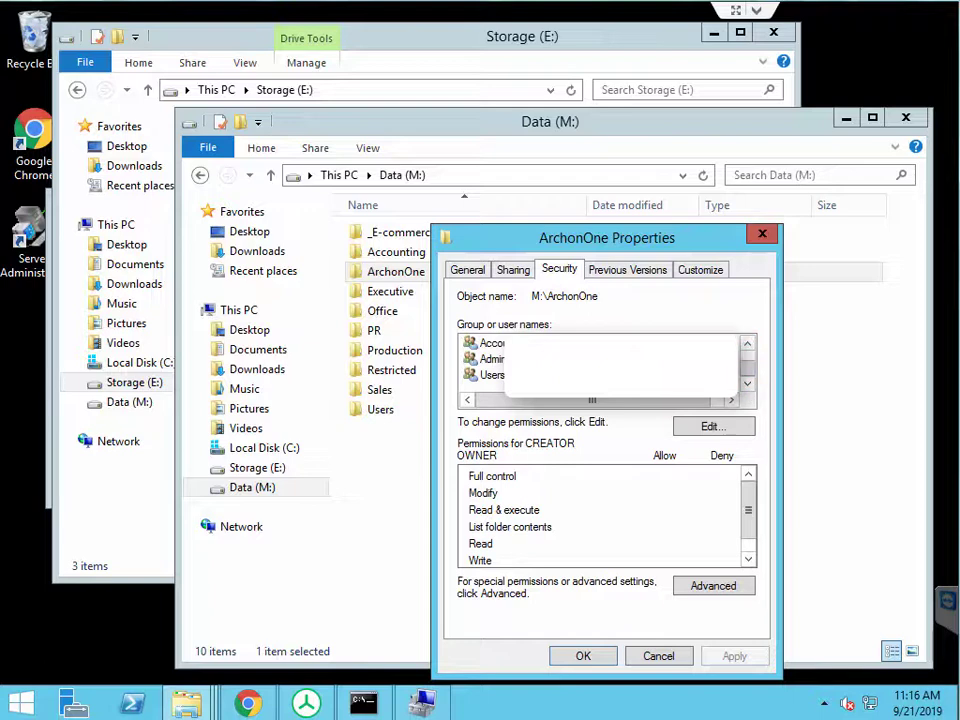
{"action": "left_click", "coordinate": [488, 343]}
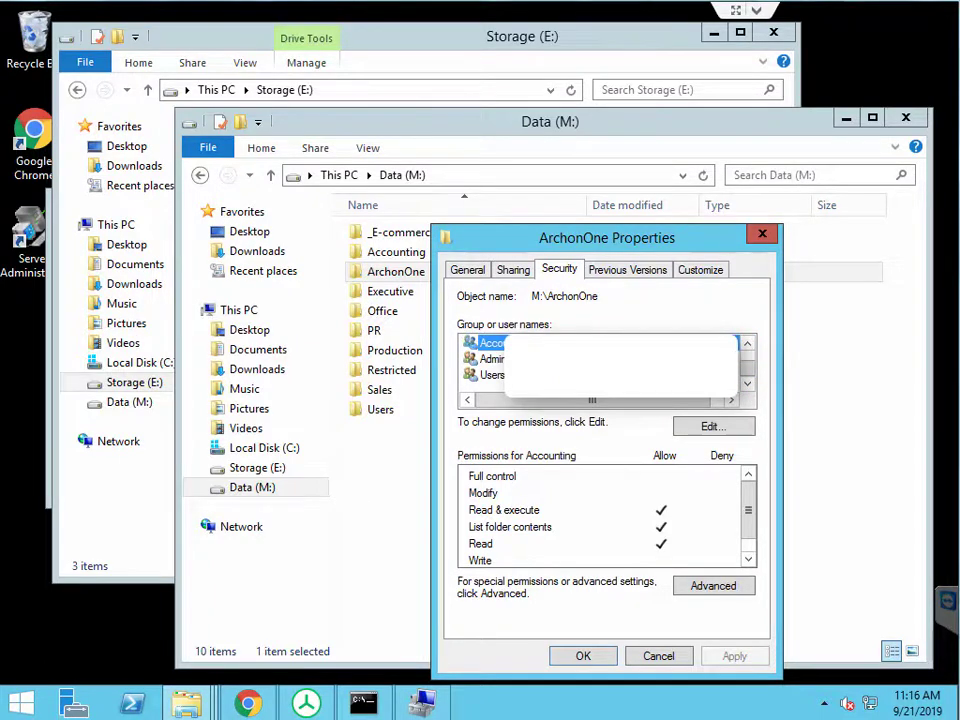
{"action": "left_click", "coordinate": [746, 343]}
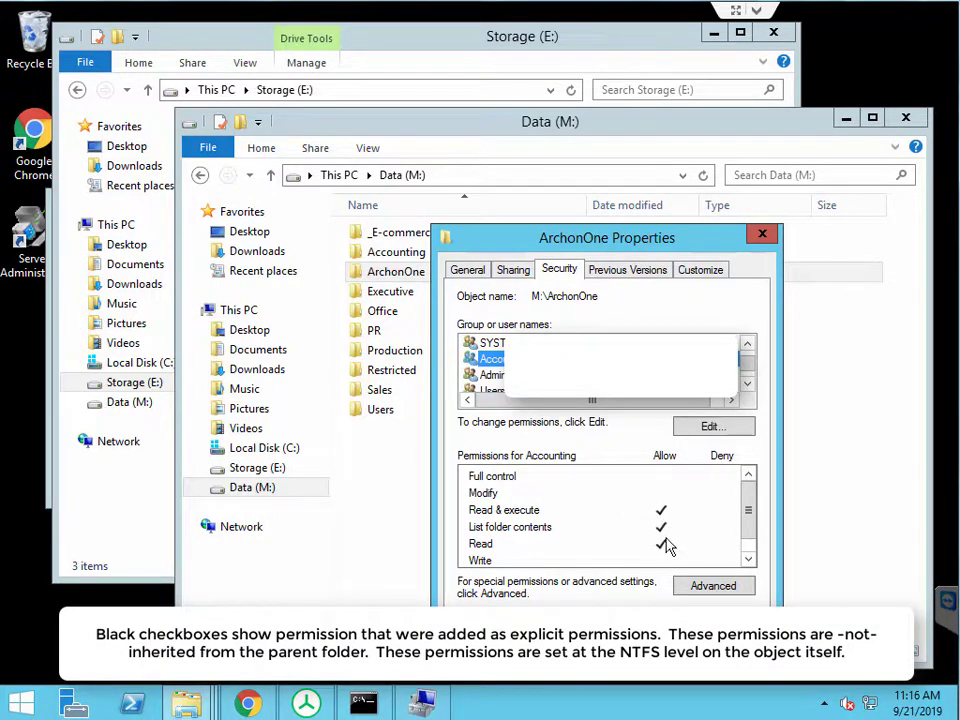
{"action": "left_click", "coordinate": [495, 374]}
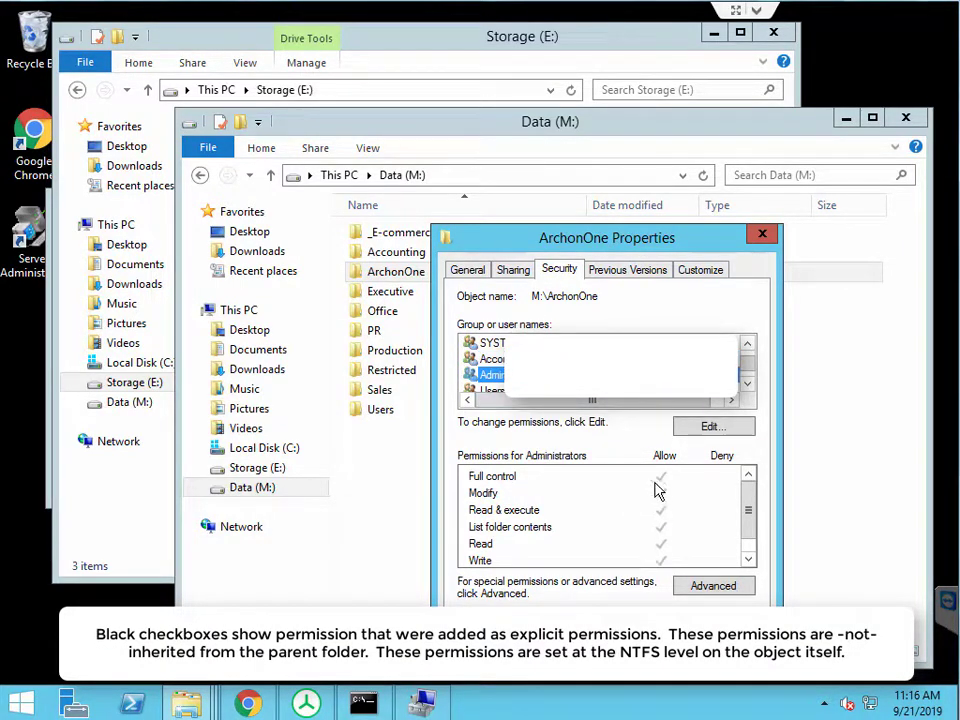
{"action": "left_click", "coordinate": [491, 358]}
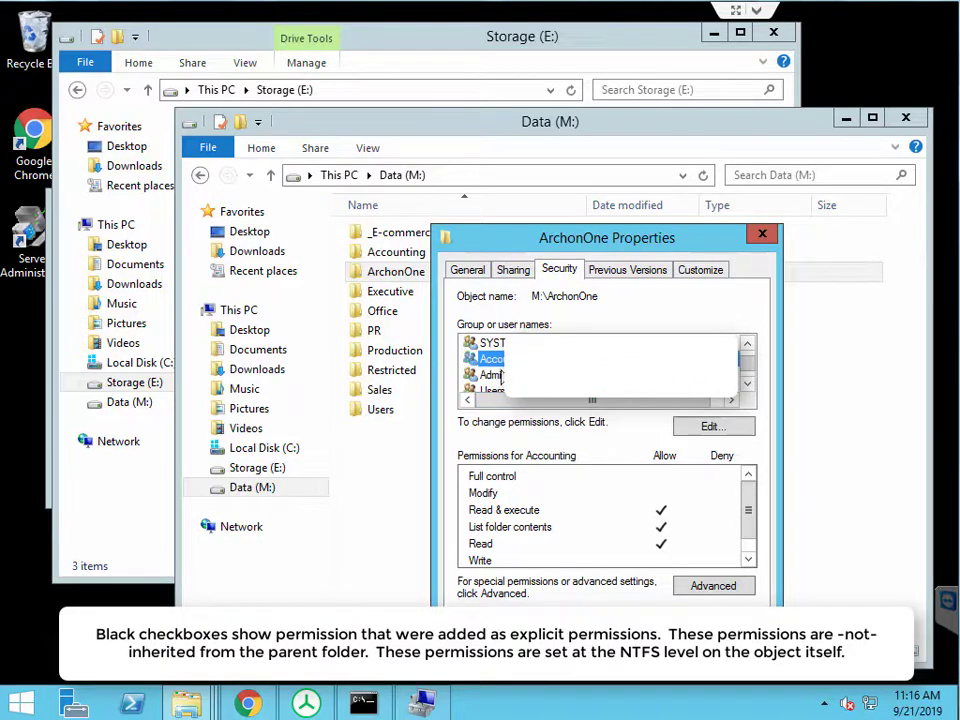
{"action": "left_click", "coordinate": [760, 237]}
Arrange the two Explorer windows side by side and copy the ArchonOne folder from Data (M:) to Storage (E:)
{"action": "left_click", "coordinate": [606, 48]}
{"action": "left_click", "coordinate": [799, 139]}
{"action": "left_click_drag", "start_coordinate": [628, 141], "coordinate": [876, 154]}
{"action": "left_click_drag", "start_coordinate": [630, 290], "coordinate": [372, 300]}
{"action": "left_click", "coordinate": [380, 326]}
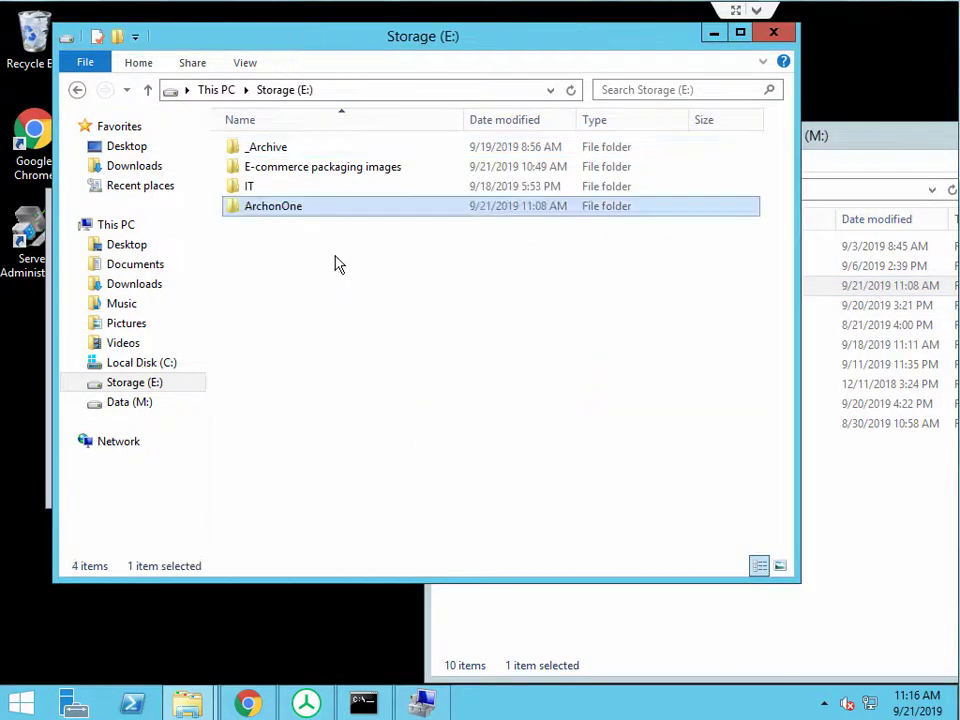
Look inside the copied ArchonOne folder on Storage (E:) and return to the drive's root
{"action": "double_click", "coordinate": [279, 210]}
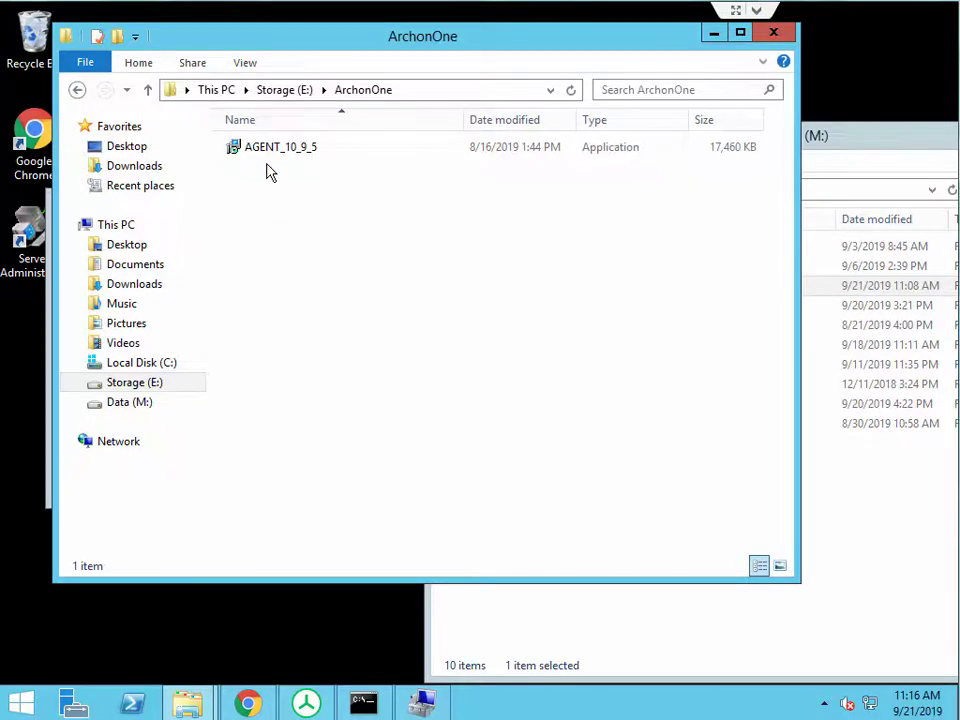
{"action": "left_click", "coordinate": [313, 152]}
{"action": "left_click", "coordinate": [287, 92]}
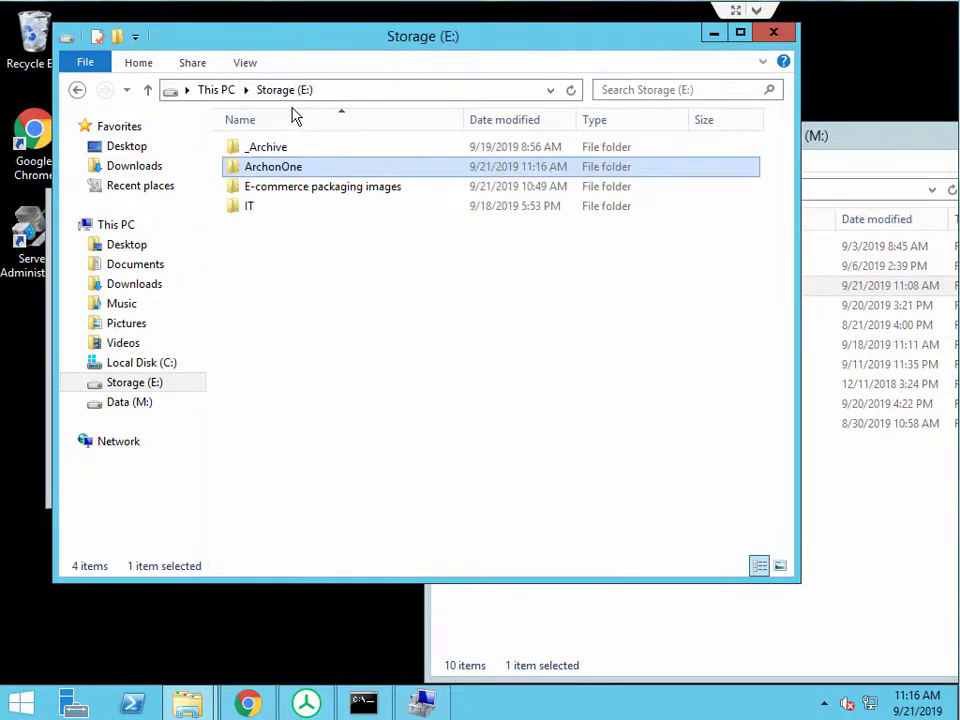
Examine the security permissions and sharing status of the ArchonOne copy on Storage (E:), and close its properties
{"action": "right_click", "coordinate": [277, 174]}
{"action": "left_click", "coordinate": [345, 491]}
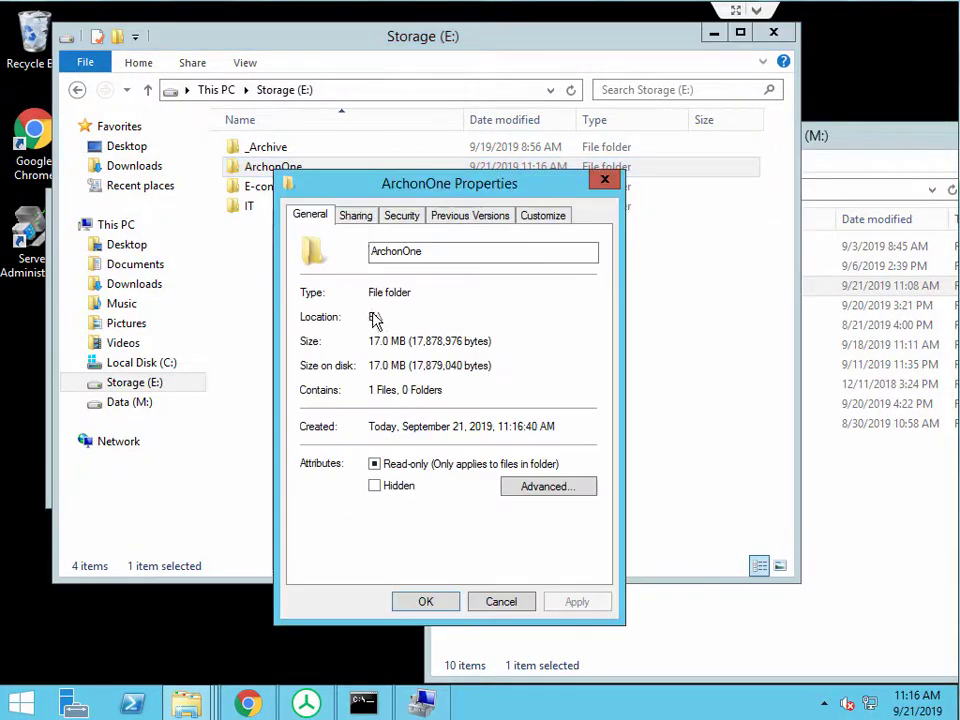
{"action": "left_click", "coordinate": [401, 215]}
{"action": "left_click", "coordinate": [336, 320]}
{"action": "left_click", "coordinate": [336, 304]}
{"action": "left_click", "coordinate": [336, 320]}
{"action": "left_click", "coordinate": [335, 336]}
{"action": "left_click", "coordinate": [336, 320]}
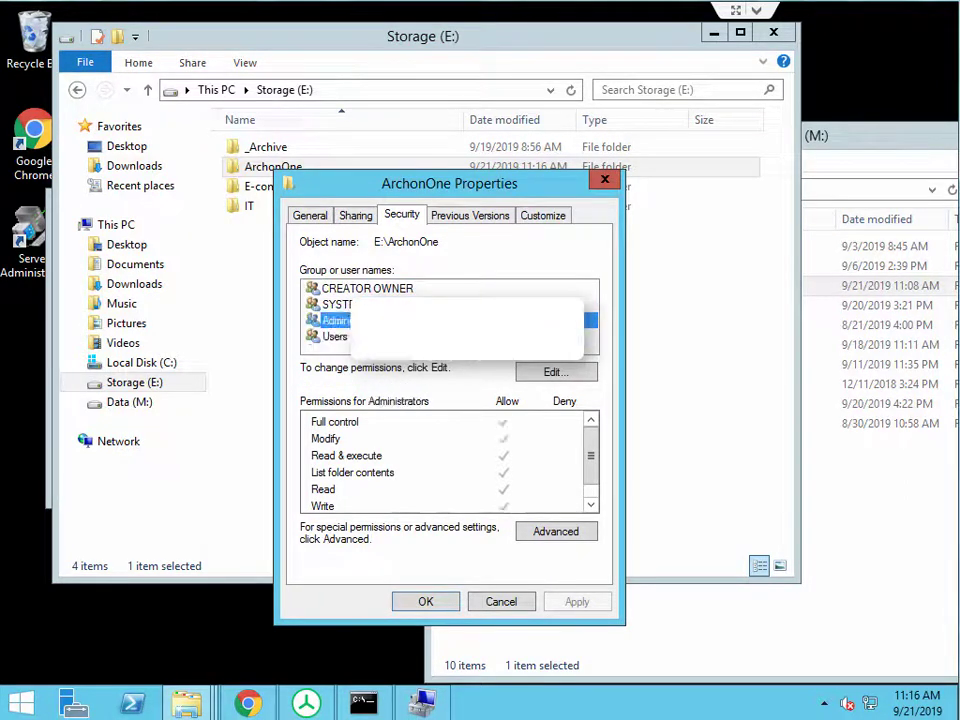
{"action": "left_click", "coordinate": [336, 304]}
{"action": "left_click_drag", "start_coordinate": [403, 195], "coordinate": [299, 240]}
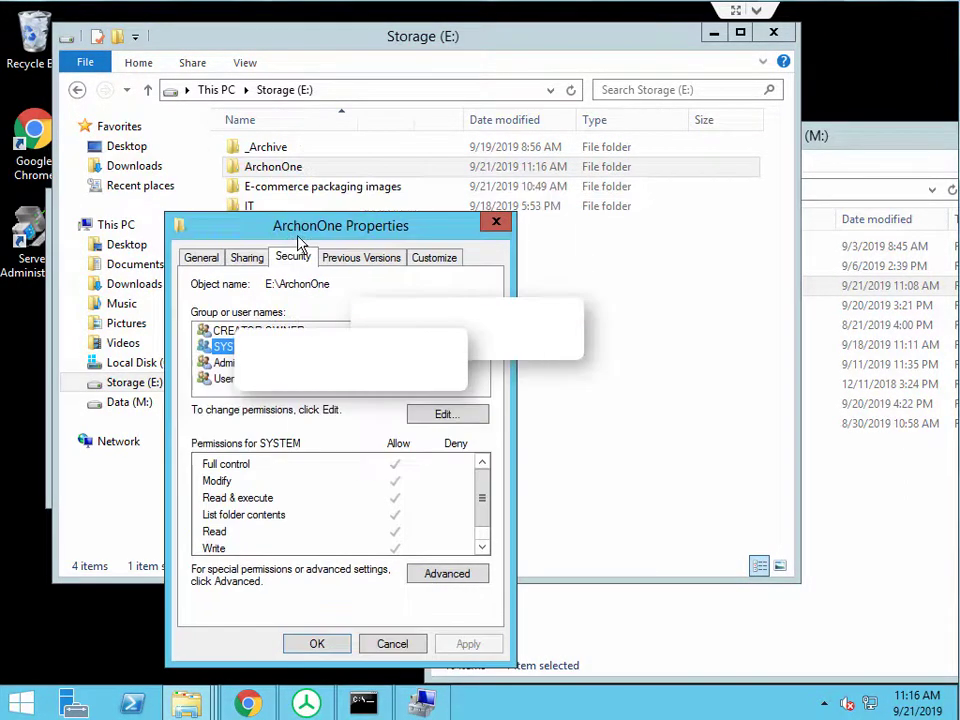
{"action": "left_click", "coordinate": [250, 258]}
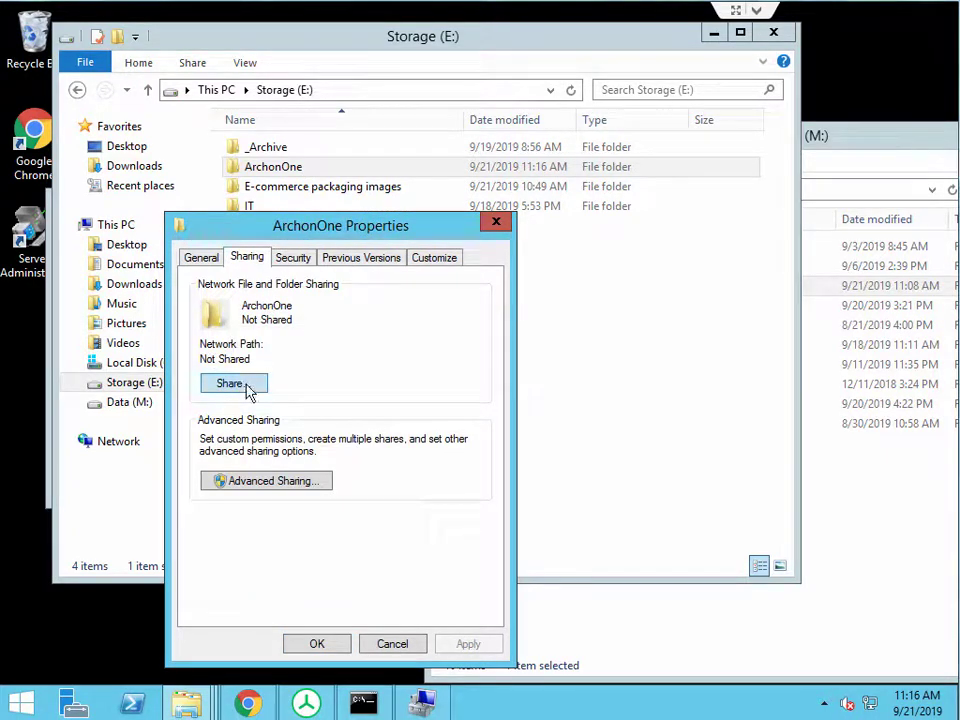
{"action": "left_click", "coordinate": [497, 226]}
Delete the copied ArchonOne folder from Storage (E:)
{"action": "left_click_drag", "start_coordinate": [862, 146], "coordinate": [589, 141]}
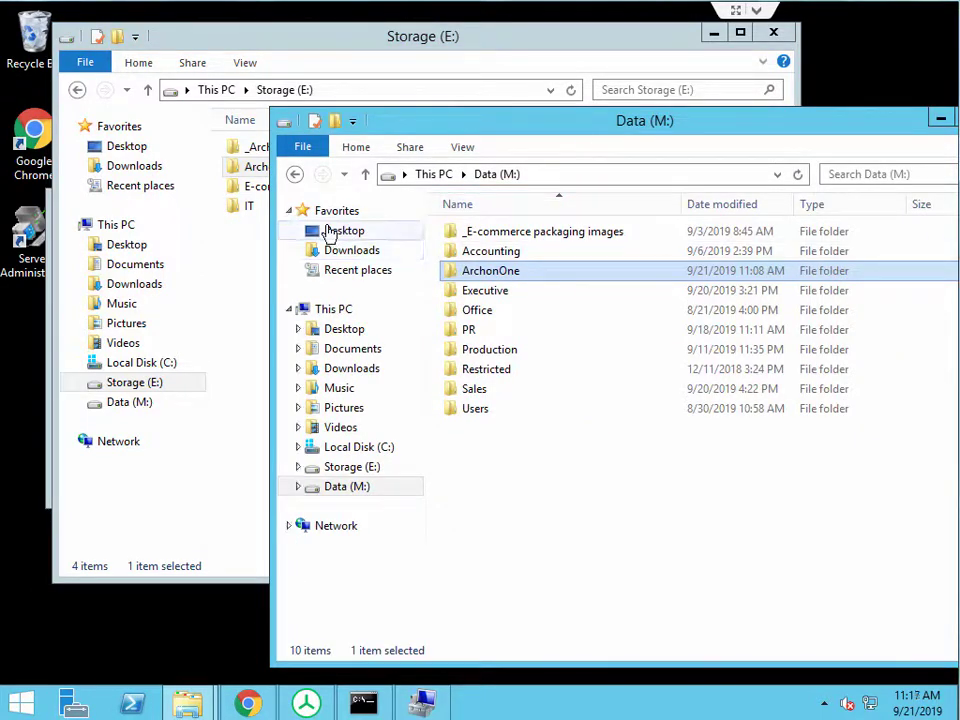
{"action": "left_click", "coordinate": [246, 252]}
{"action": "left_click", "coordinate": [268, 168]}
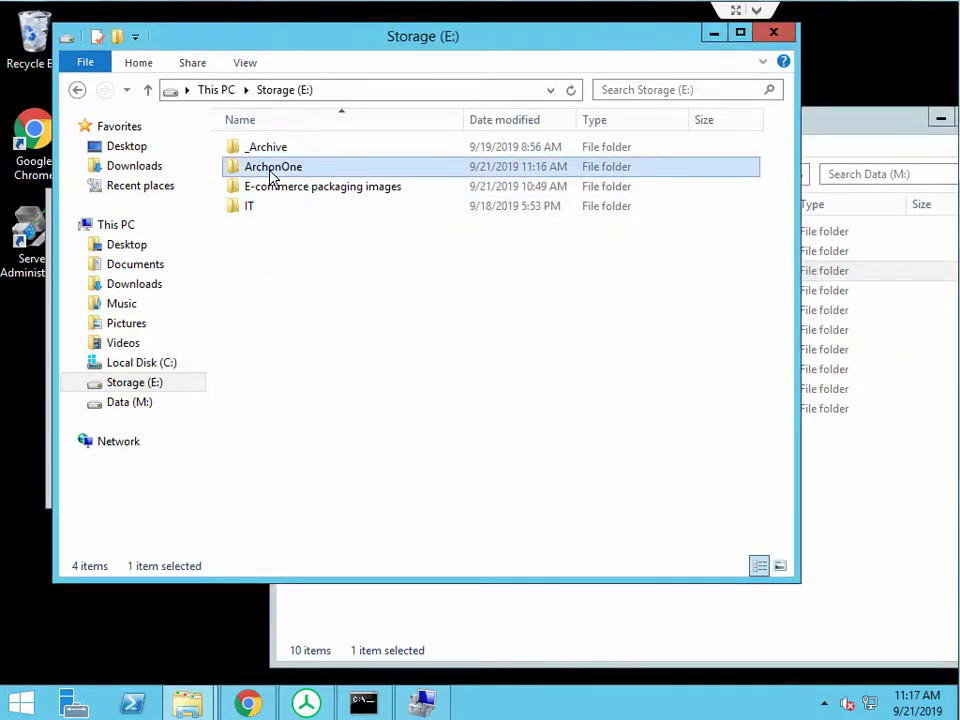
{"action": "right_click", "coordinate": [270, 172]}
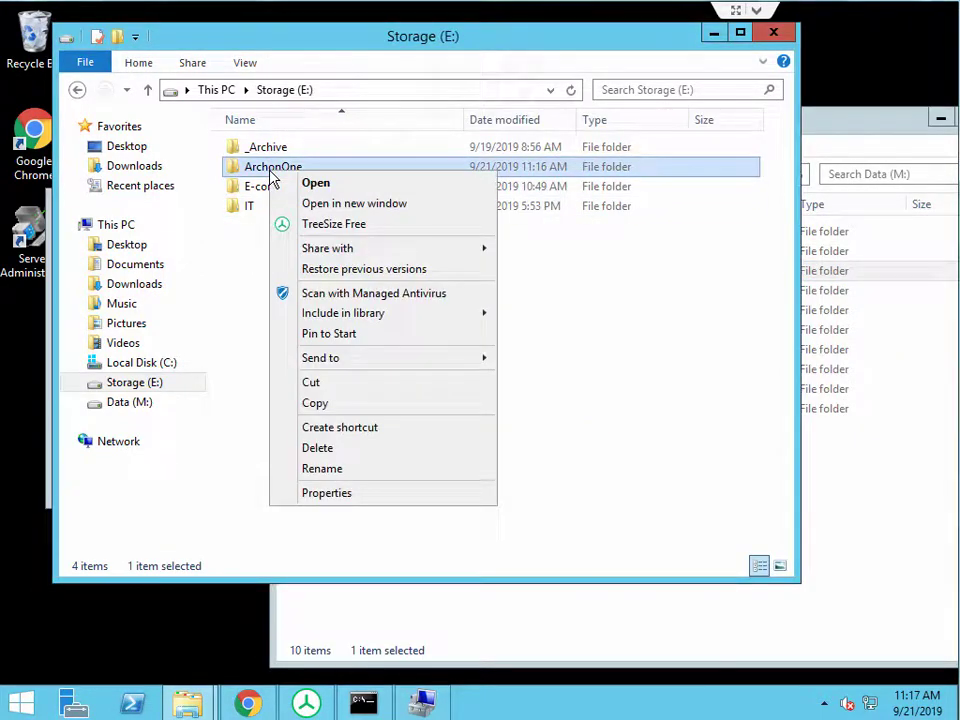
{"action": "left_click", "coordinate": [352, 458]}
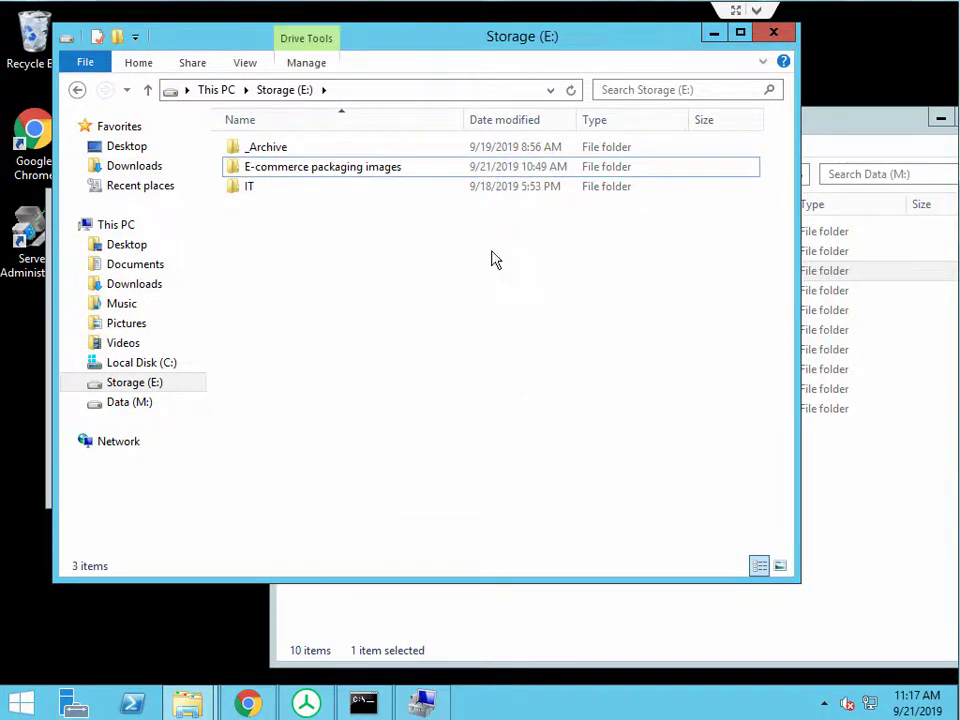
Switch to Chrome and read the Microsoft article on copying a folder with its permissions, down to the Xcopy switches
{"action": "left_click", "coordinate": [866, 133]}
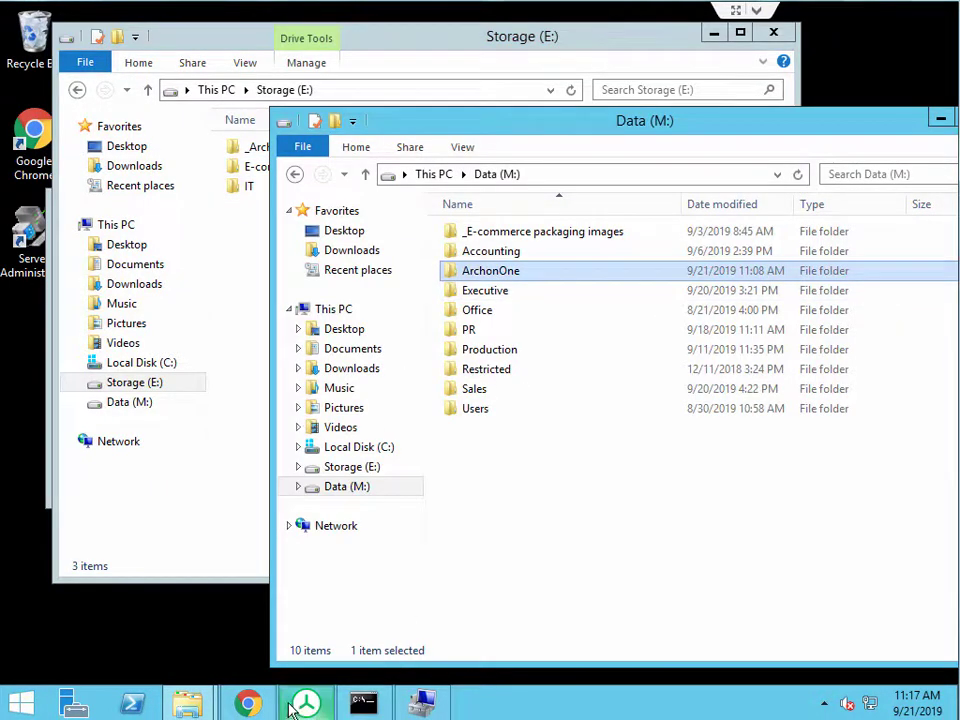
{"action": "left_click", "coordinate": [248, 703]}
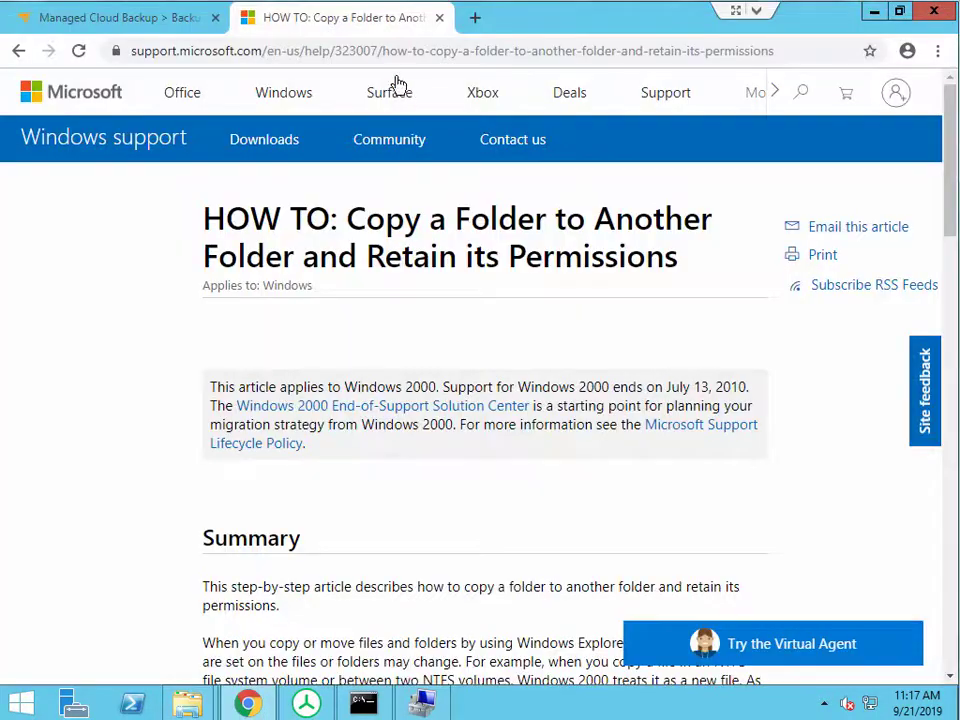
{"action": "left_click", "coordinate": [594, 47]}
{"action": "left_click", "coordinate": [216, 54]}
{"action": "key", "text": "ctrl+a"}
{"action": "left_click", "coordinate": [251, 373]}
{"action": "left_click_drag", "start_coordinate": [344, 213], "coordinate": [697, 270]}
{"action": "left_click", "coordinate": [493, 268]}
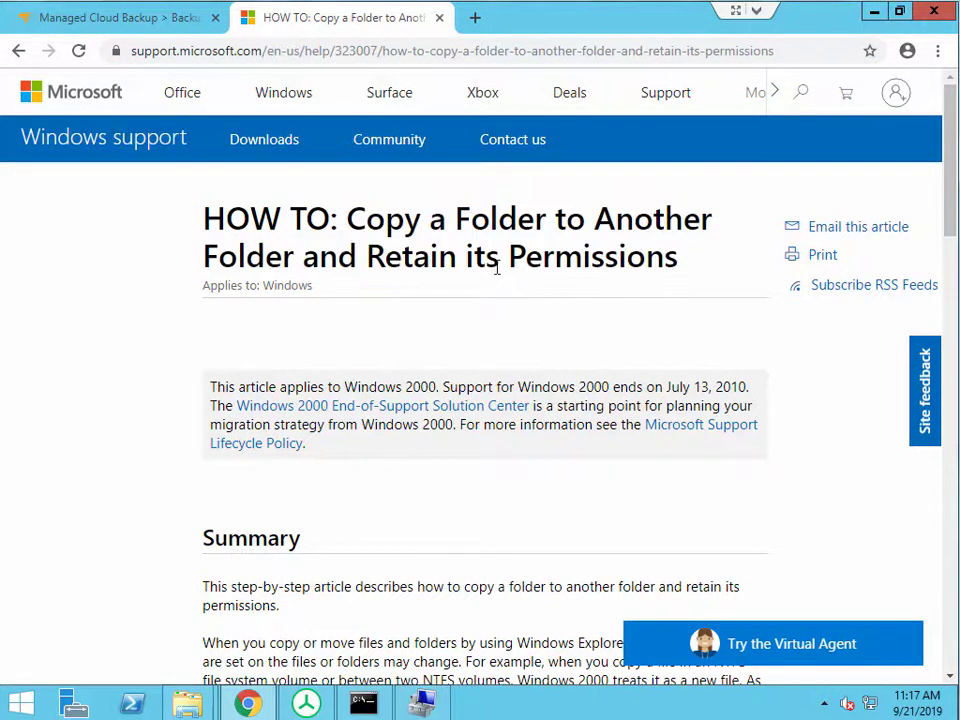
{"action": "scroll", "coordinate": [278, 244], "scroll_direction": "down", "scroll_amount": 4}
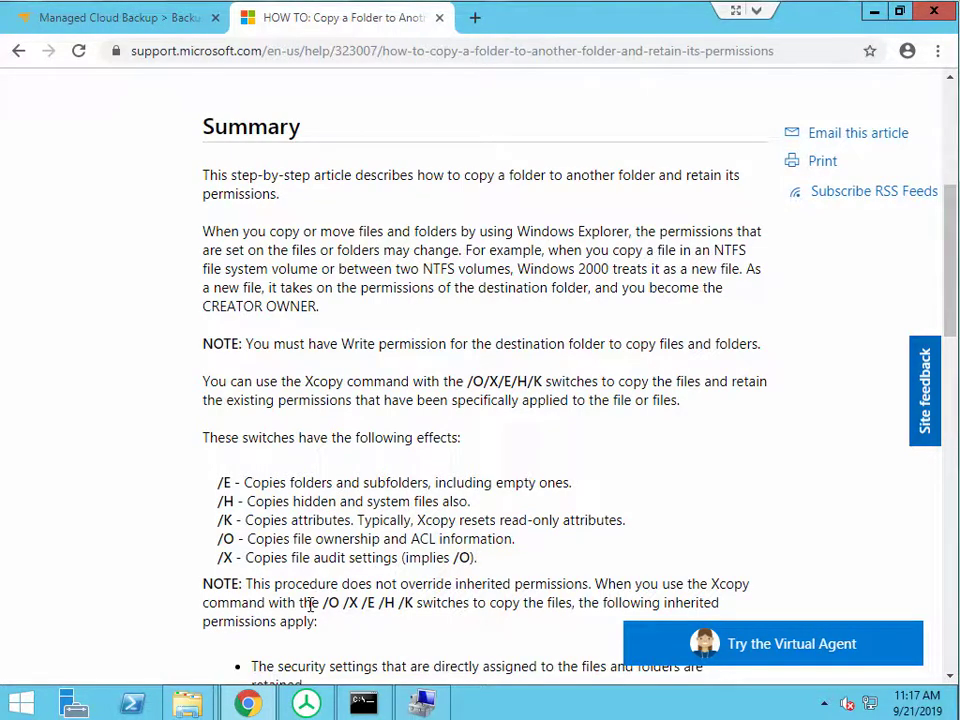
Highlight the /O /X /E /H /K switches in the Microsoft article and minimize the browser
{"action": "left_click_drag", "start_coordinate": [321, 608], "coordinate": [417, 604]}
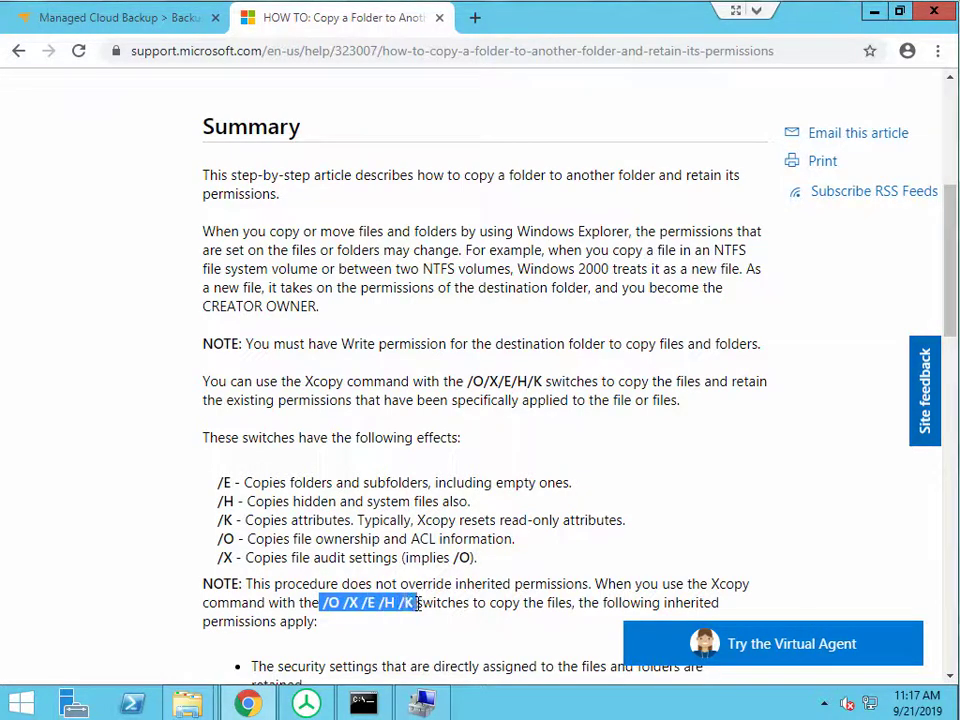
{"action": "left_click", "coordinate": [473, 589]}
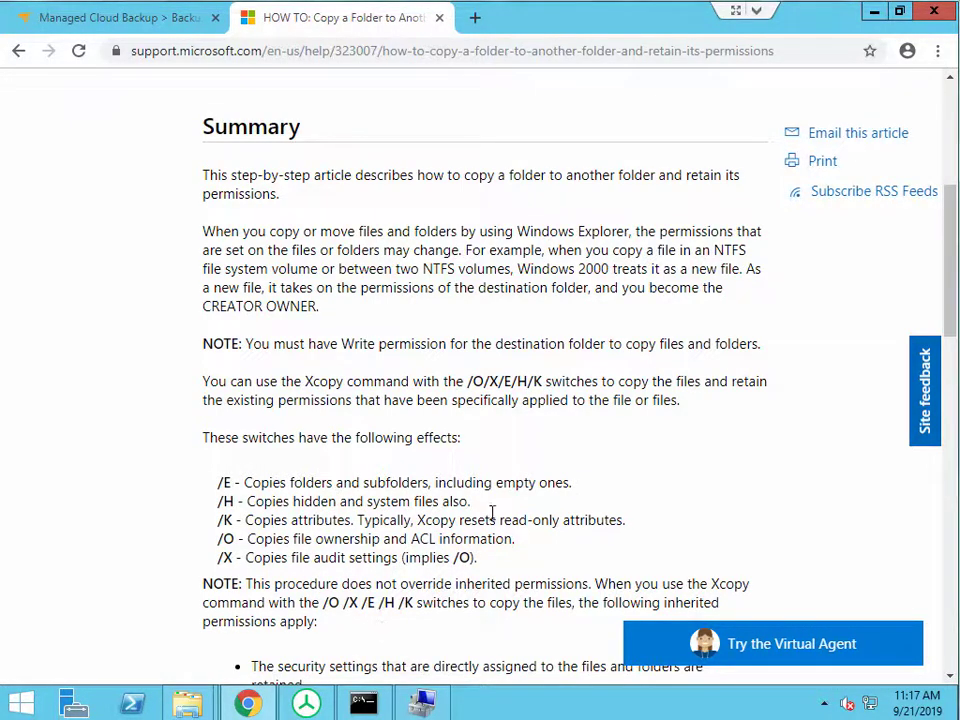
{"action": "left_click", "coordinate": [874, 11]}
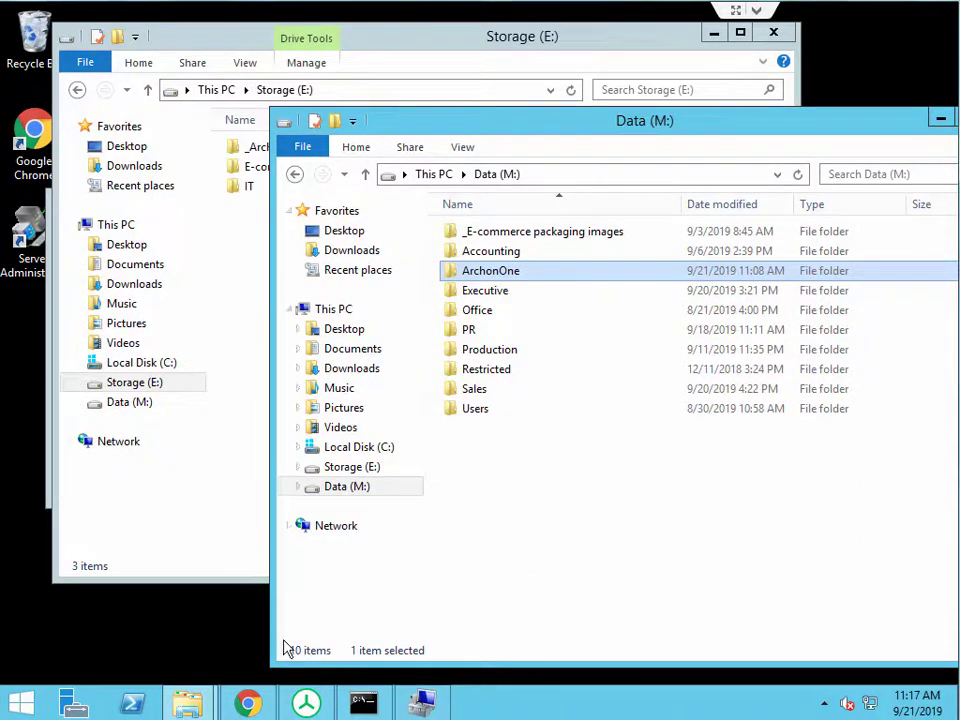
Switch to Command Prompt, recall the earlier xcopy command for the E-commerce packaging images, and change its source path to "M:\ArchonOne"
{"action": "left_click", "coordinate": [363, 703]}
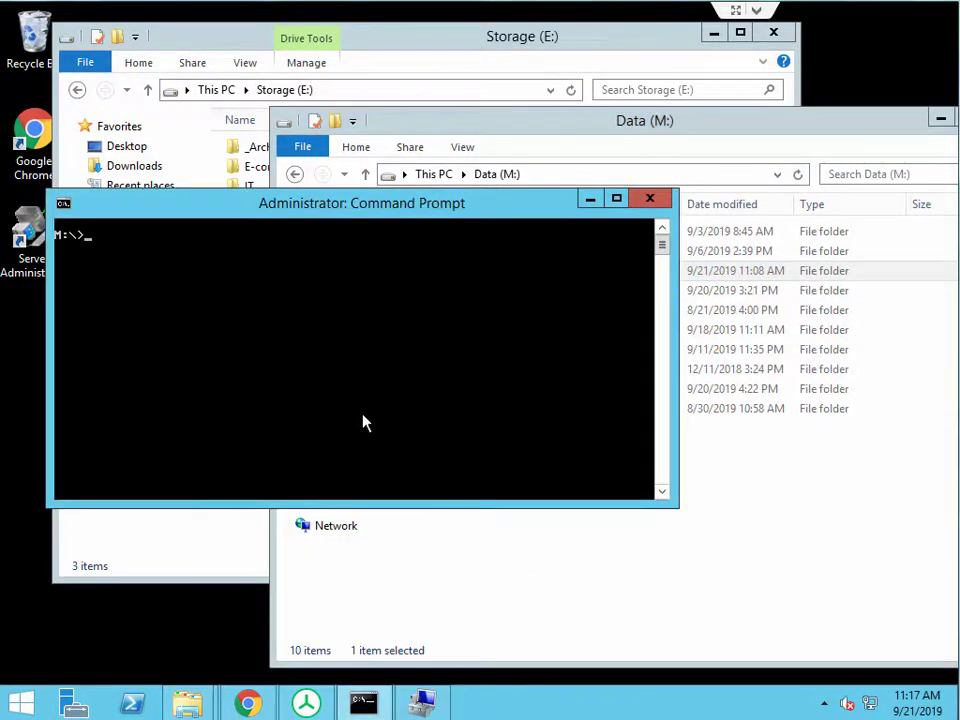
{"action": "left_click_drag", "start_coordinate": [391, 210], "coordinate": [382, 358]}
{"action": "key", "text": "Up"}
{"action": "key", "text": "Up"}
{"action": "key", "text": "Down"}
{"action": "key", "text": "Left"}
{"action": "key", "text": "Left"}
{"action": "key", "text": "Left"}
{"action": "key", "text": "Left"}
{"action": "key", "text": "Left"}
{"action": "key", "text": "Left"}
{"action": "key", "text": "Left"}
{"action": "key", "text": "Left"}
{"action": "key", "text": "Left"}
{"action": "key", "text": "Left"}
{"action": "key", "text": "Left"}
{"action": "key", "text": "Left"}
{"action": "key", "text": "Left"}
{"action": "key", "text": "Left"}
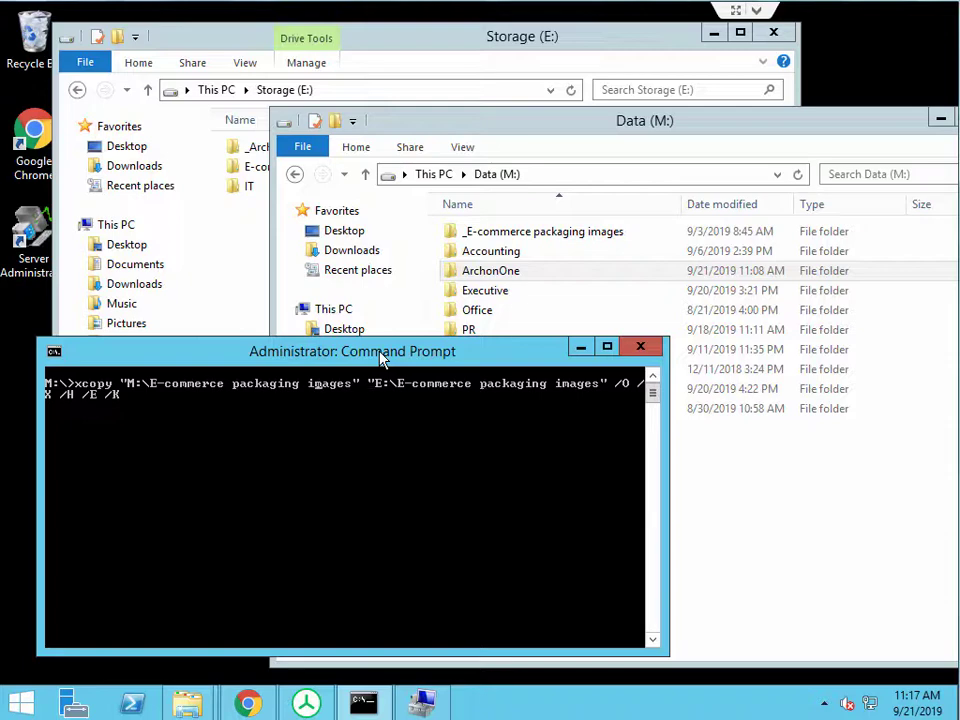
{"action": "key", "text": "BackSpace"}
{"action": "key", "text": "BackSpace"}
{"action": "key", "text": "BackSpace"}
{"action": "key", "text": "BackSpace"}
{"action": "key", "text": "BackSpace"}
{"action": "key", "text": "BackSpace"}
{"action": "key", "text": "BackSpace"}
{"action": "key", "text": "BackSpace"}
{"action": "key", "text": "BackSpace"}
{"action": "key", "text": "BackSpace"}
{"action": "key", "text": "BackSpace"}
{"action": "key", "text": "BackSpace"}
{"action": "key", "text": "BackSpace"}
{"action": "key", "text": "BackSpace"}
{"action": "key", "text": "BackSpace"}
{"action": "key", "text": "BackSpace"}
{"action": "key", "text": "BackSpace"}
{"action": "key", "text": "BackSpace"}
{"action": "key", "text": "BackSpace"}
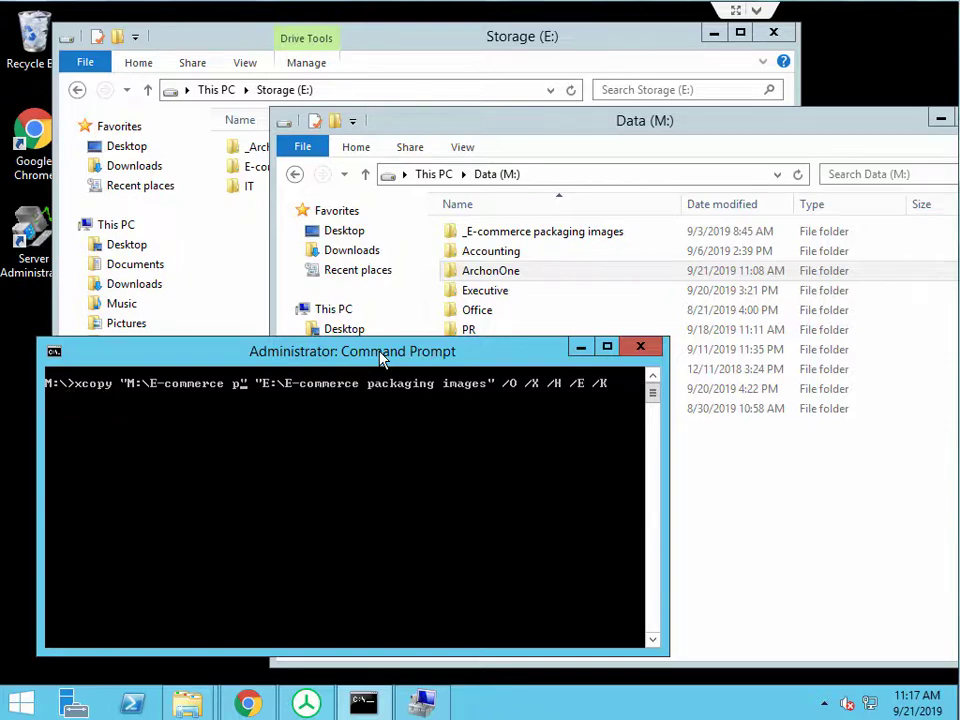
{"action": "key", "text": "BackSpace"}
{"action": "key", "text": "BackSpace"}
{"action": "key", "text": "BackSpace"}
{"action": "key", "text": "BackSpace"}
{"action": "key", "text": "BackSpace"}
{"action": "key", "text": "BackSpace"}
{"action": "key", "text": "BackSpace"}
{"action": "key", "text": "BackSpace"}
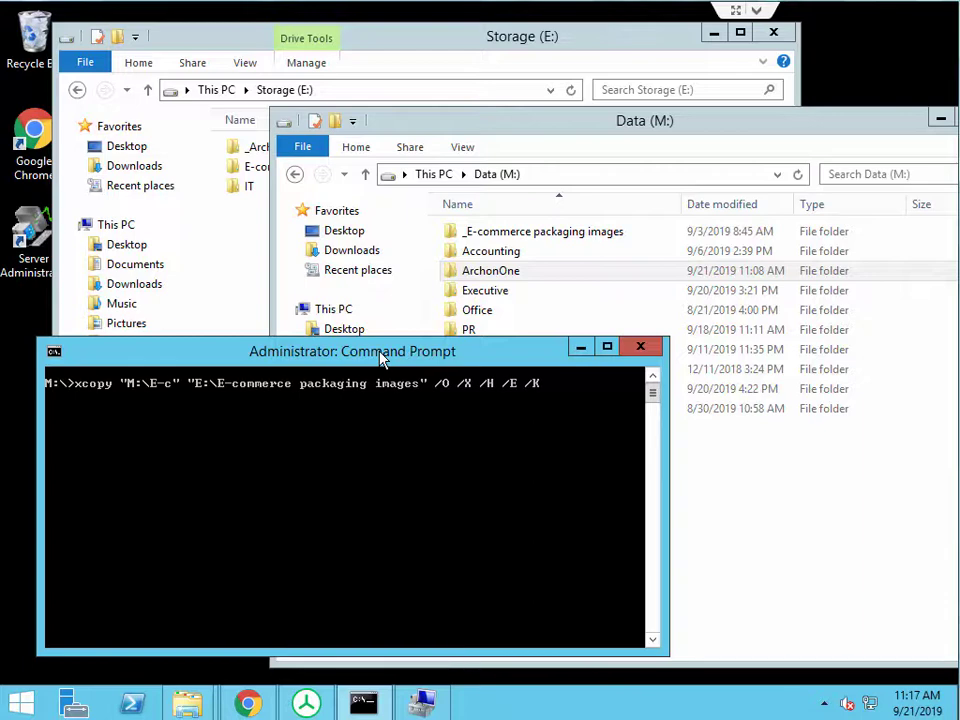
{"action": "type", "text": "Archon"}
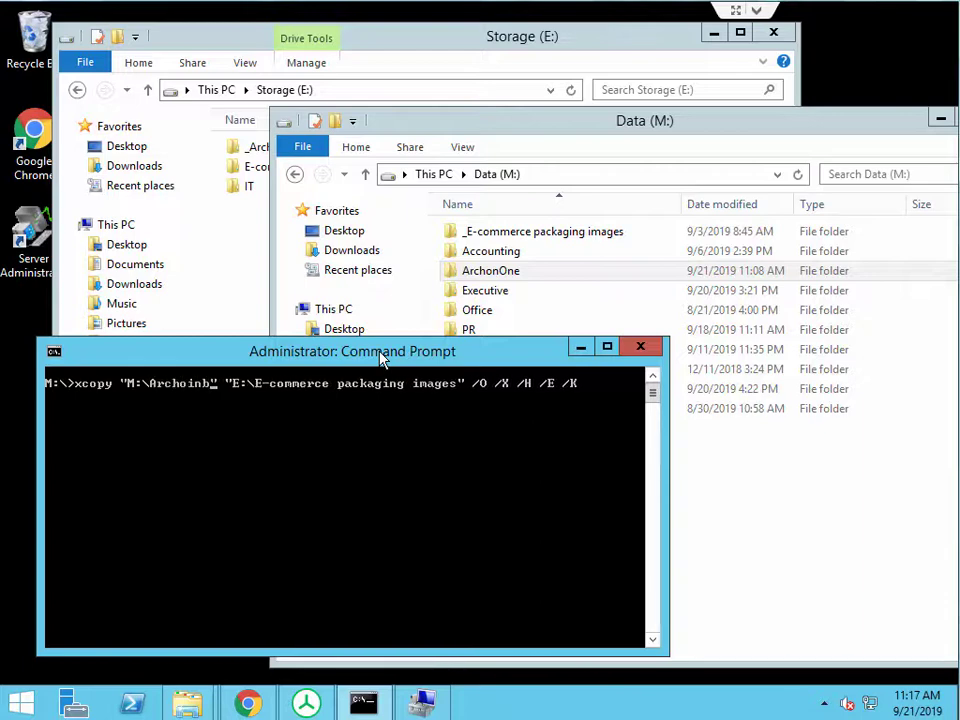
{"action": "type", "text": "One"}
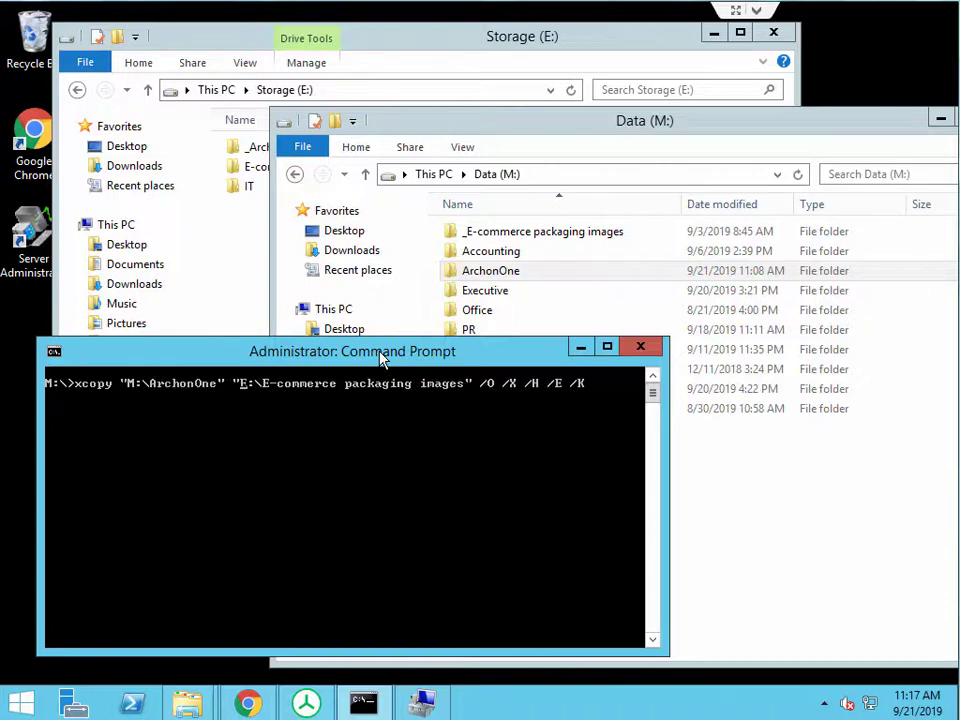
Change the xcopy destination to "E:\ArchonOne", keeping /O /X /H /E /K, and run the copy with the target specified as a directory
{"action": "key", "text": "Delete"}
{"action": "key", "text": "Delete"}
{"action": "key", "text": "Delete"}
{"action": "key", "text": "Delete"}
{"action": "key", "text": "Delete"}
{"action": "key", "text": "Delete"}
{"action": "key", "text": "Delete"}
{"action": "key", "text": "Delete"}
{"action": "key", "text": "Delete"}
{"action": "key", "text": "Delete"}
{"action": "key", "text": "Delete"}
{"action": "key", "text": "Delete"}
{"action": "key", "text": "Delete"}
{"action": "key", "text": "Delete"}
{"action": "key", "text": "Delete"}
{"action": "key", "text": "Delete"}
{"action": "key", "text": "Delete"}
{"action": "key", "text": "Delete"}
{"action": "key", "text": "Delete"}
{"action": "key", "text": "Delete"}
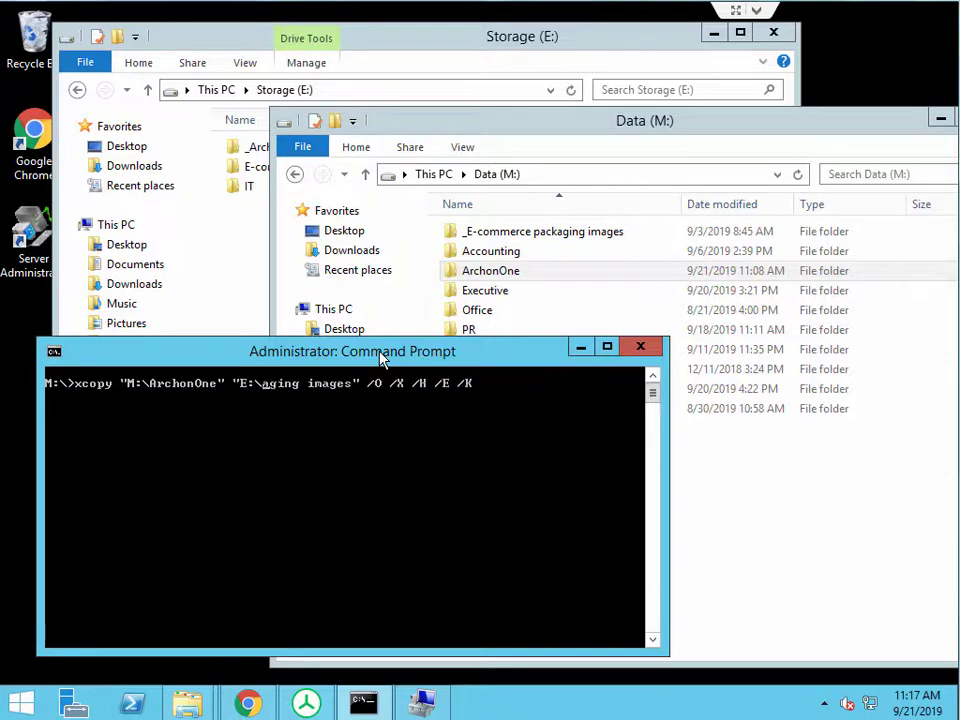
{"action": "key", "text": "Delete"}
{"action": "key", "text": "Delete"}
{"action": "key", "text": "Delete"}
{"action": "key", "text": "Delete"}
{"action": "key", "text": "Delete"}
{"action": "key", "text": "Delete"}
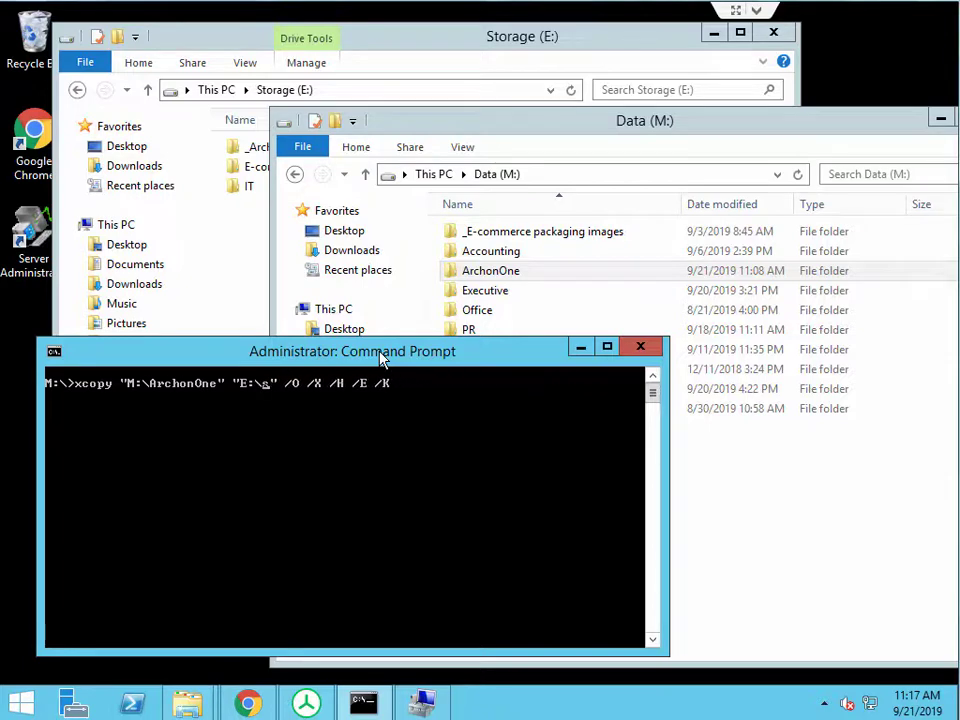
{"action": "type", "text": "ArchonOne"}
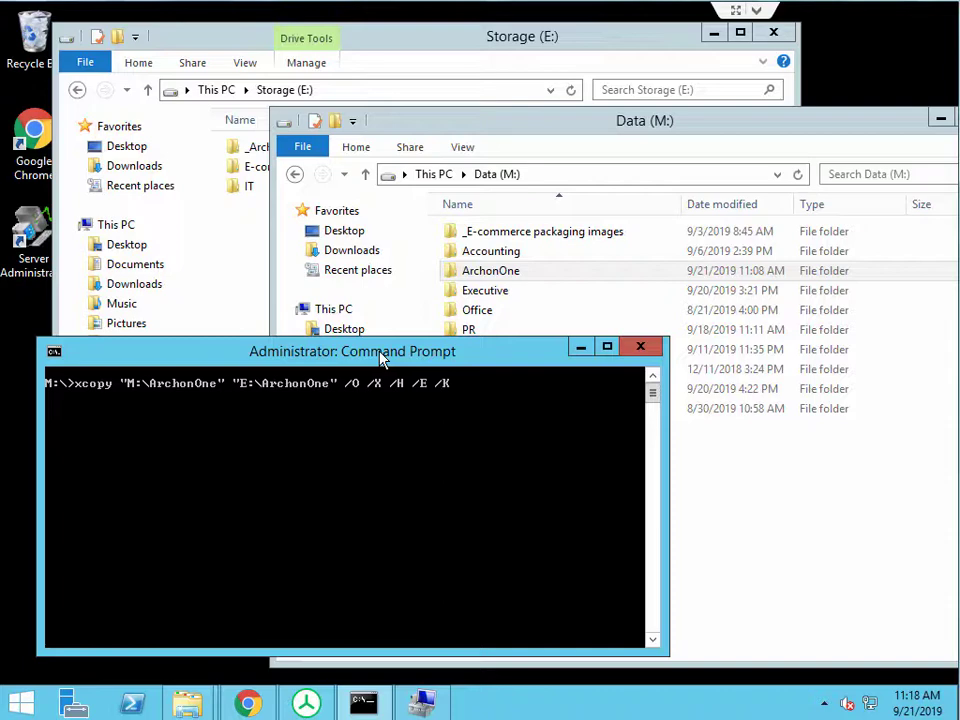
{"action": "key", "text": "Return"}
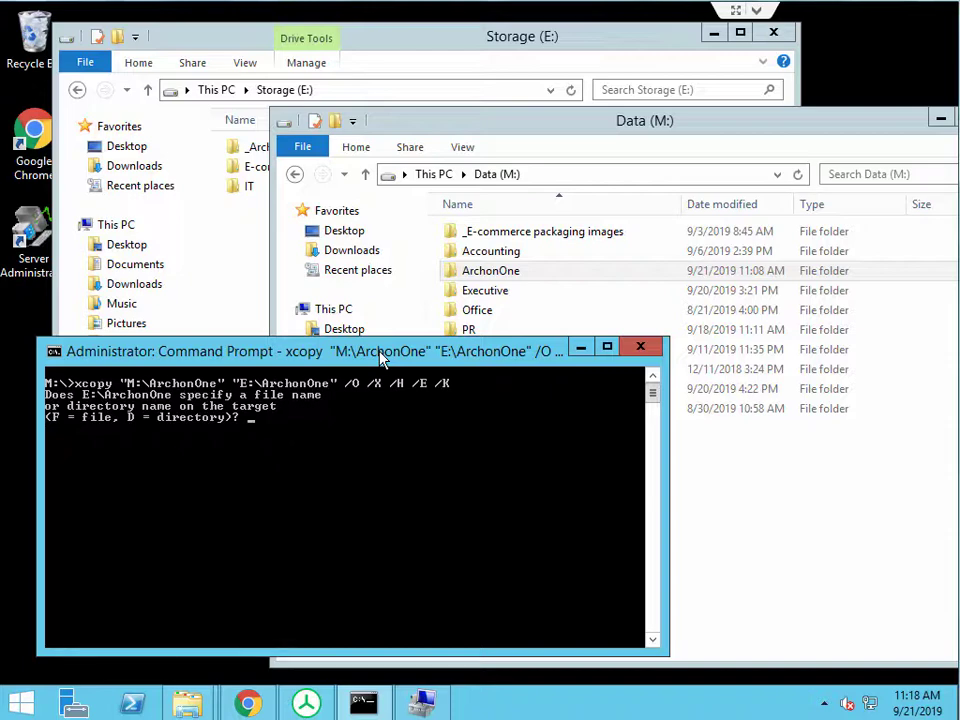
{"action": "type", "text": "d"}
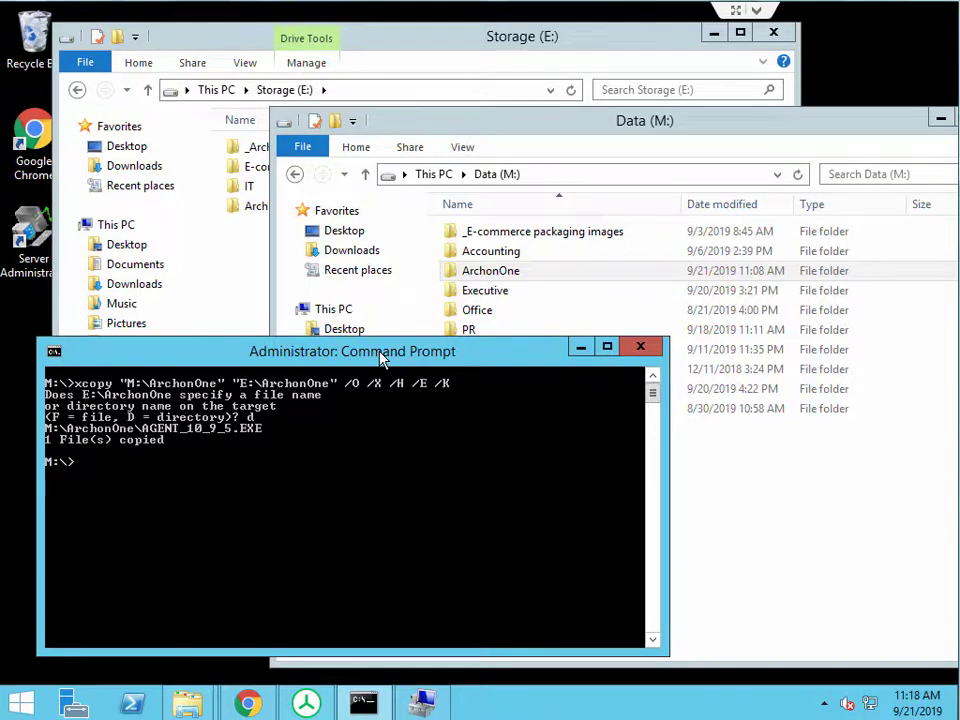
Locate the new ArchonOne copy on Storage (E:), and examine the Accounting group's security permissions on the original in Data (M:)
{"action": "left_click", "coordinate": [265, 258]}
{"action": "left_click", "coordinate": [267, 212]}
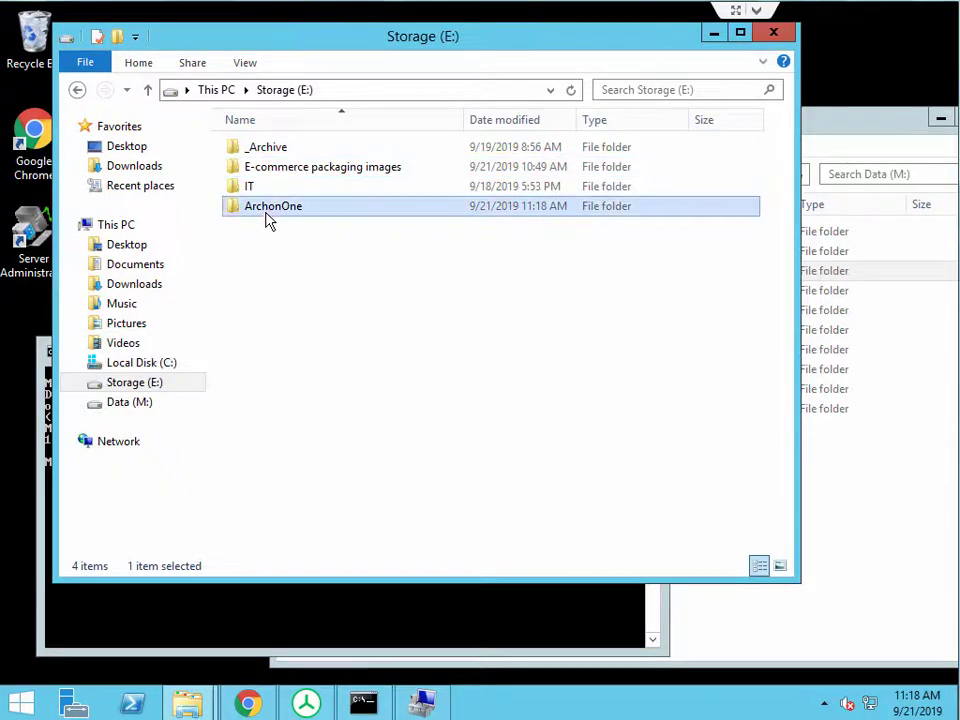
{"action": "left_click", "coordinate": [815, 498]}
{"action": "right_click", "coordinate": [502, 279]}
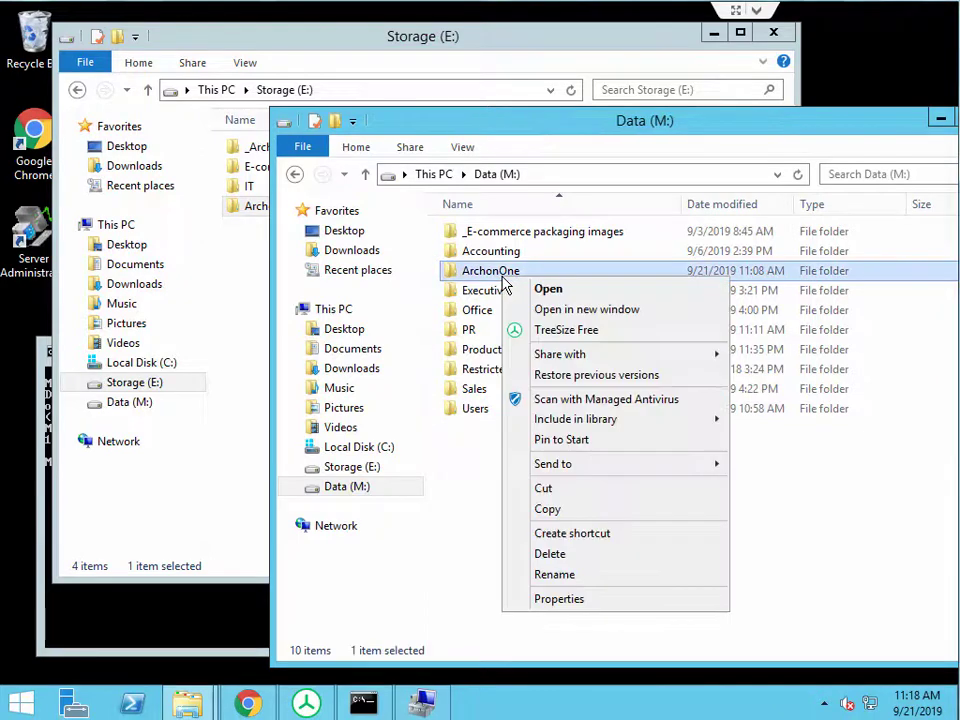
{"action": "left_click", "coordinate": [604, 598]}
{"action": "left_click", "coordinate": [628, 272]}
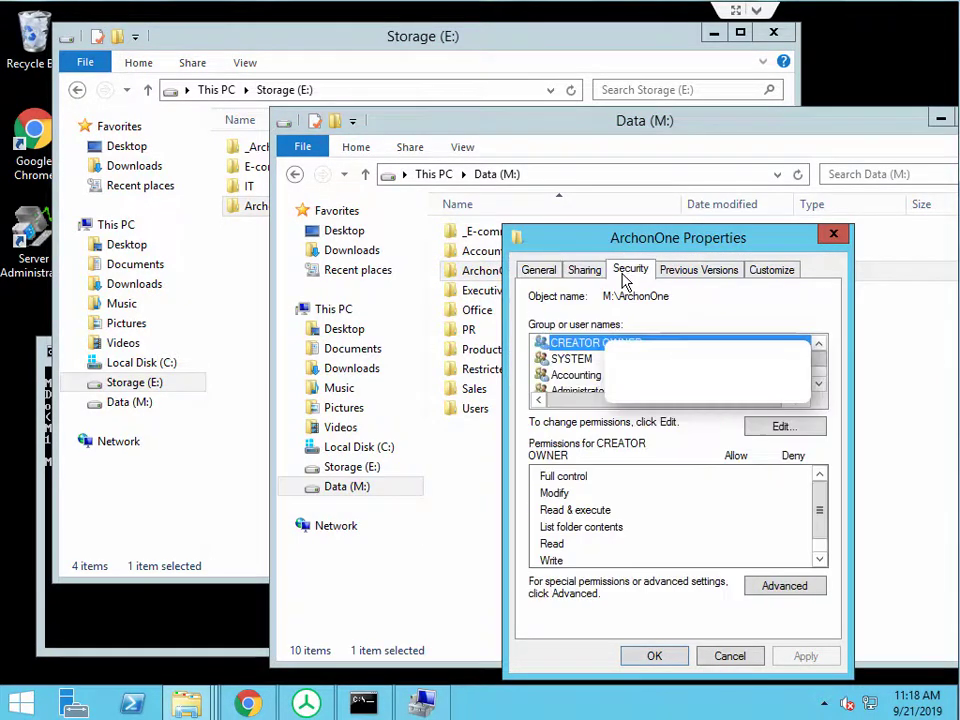
{"action": "left_click", "coordinate": [600, 376]}
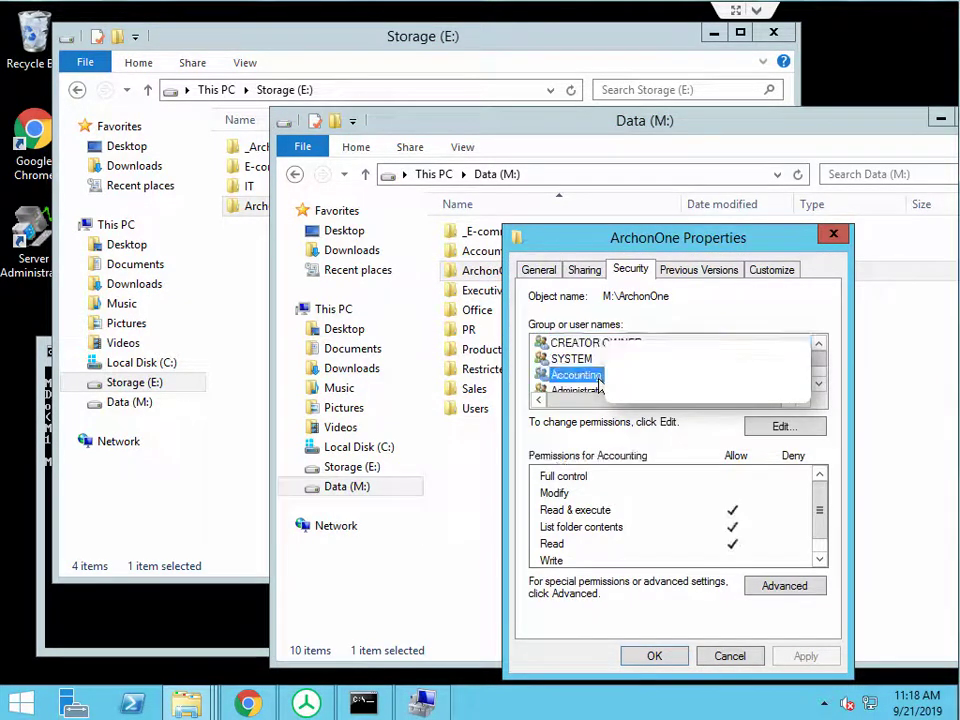
{"action": "left_click", "coordinate": [716, 657]}
Examine the Accounting group's security permissions on the ArchonOne copy in Storage (E:), and close its properties
{"action": "left_click", "coordinate": [529, 64]}
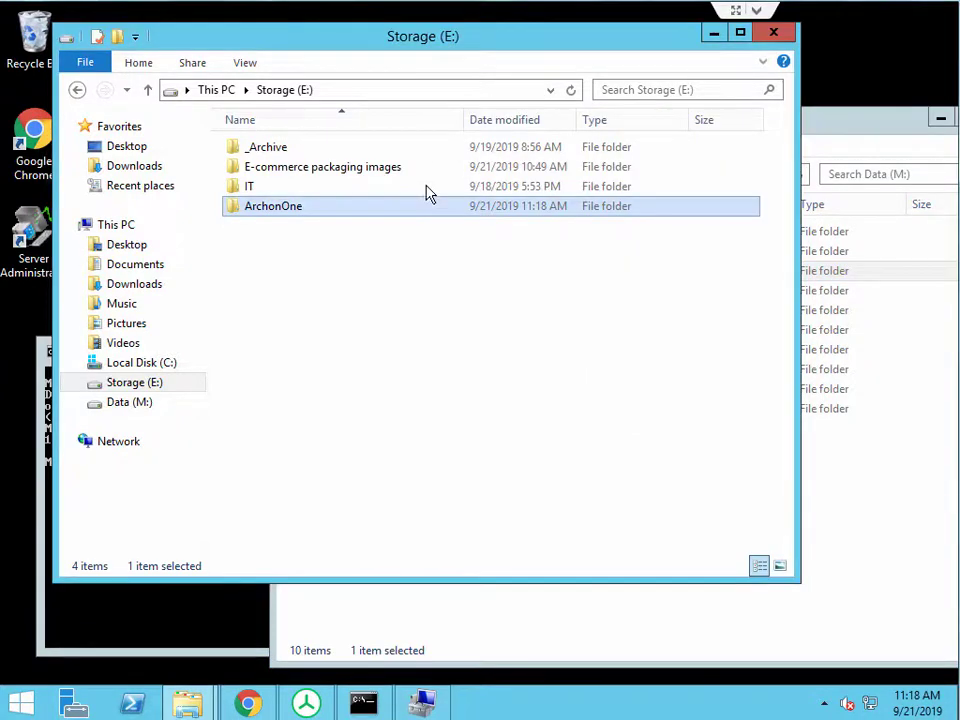
{"action": "right_click", "coordinate": [294, 219]}
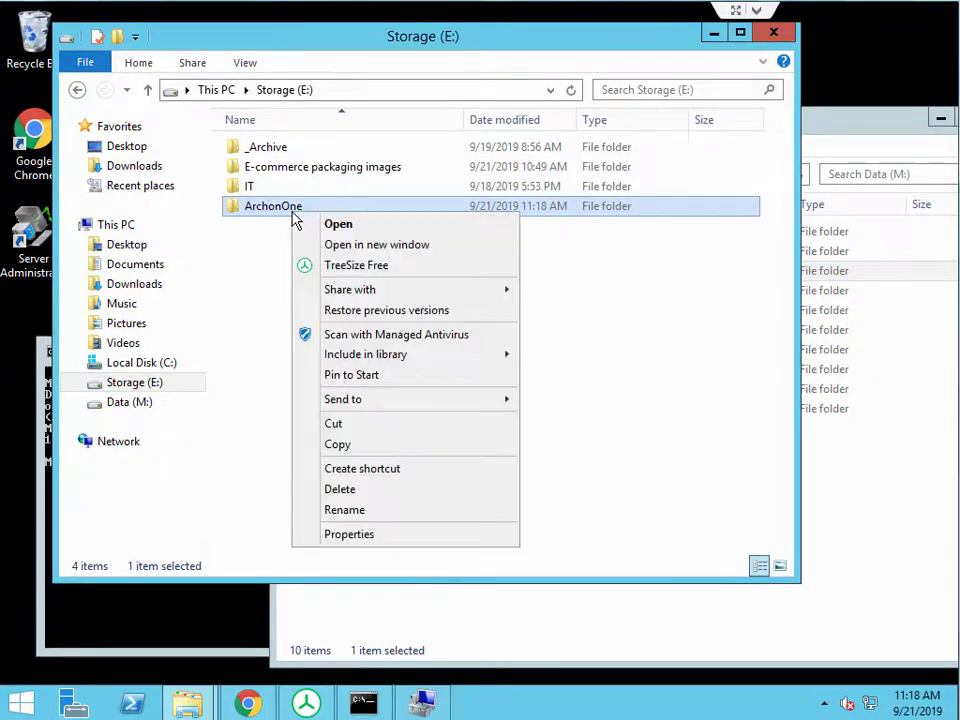
{"action": "left_click", "coordinate": [361, 535]}
{"action": "left_click", "coordinate": [424, 258]}
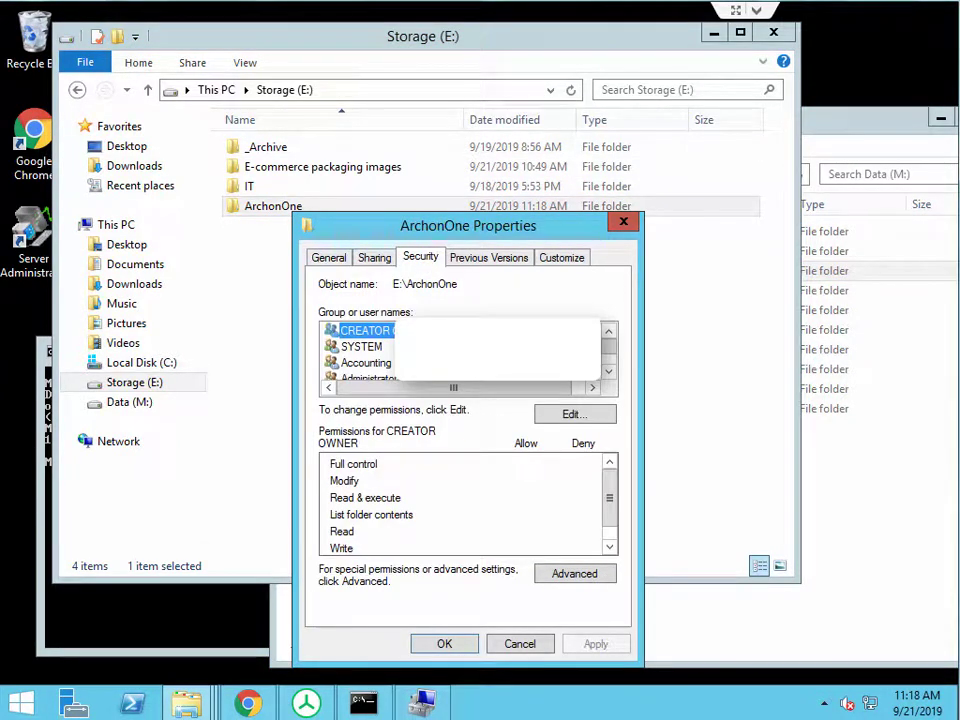
{"action": "left_click", "coordinate": [366, 362]}
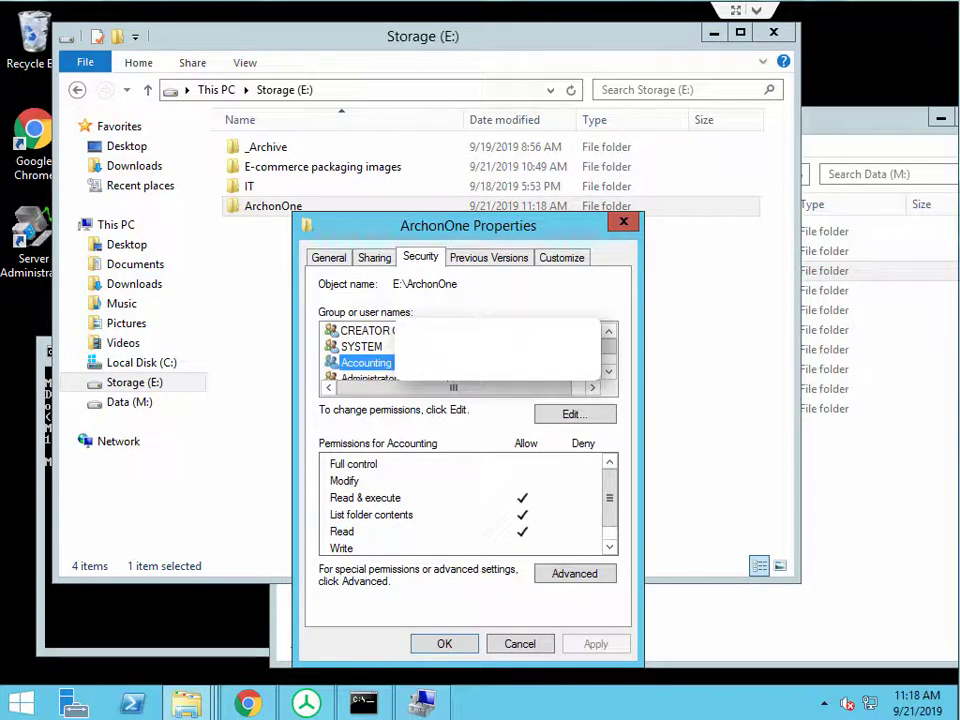
{"action": "left_click", "coordinate": [515, 645]}
View the sharing status and network path of ArchonOne on Data (M:), and open its Advanced Sharing settings
{"action": "left_click", "coordinate": [814, 581]}
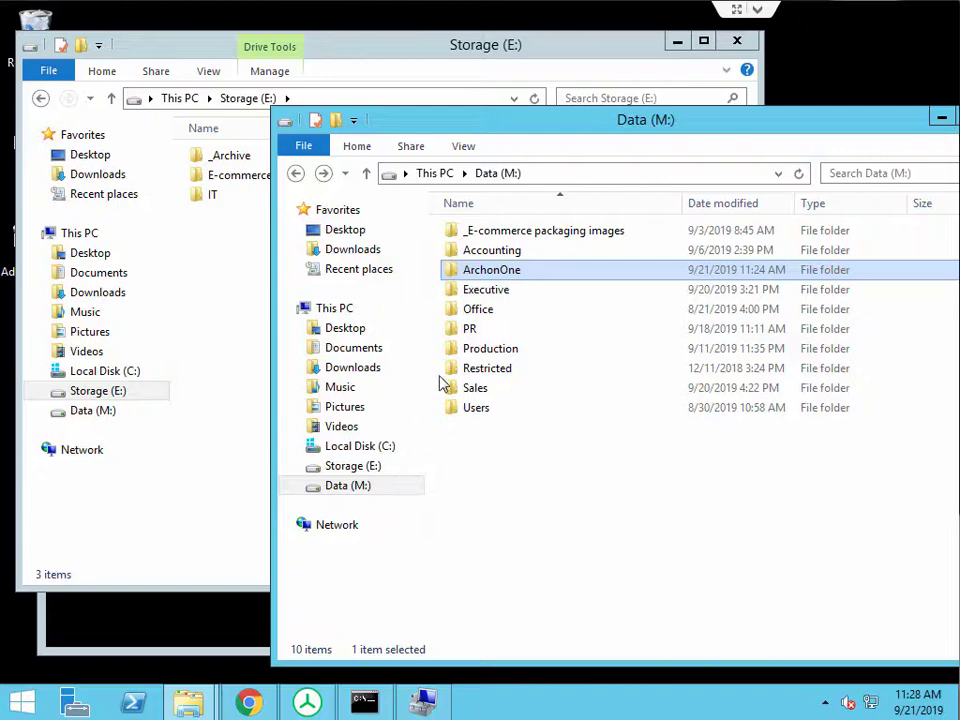
{"action": "right_click", "coordinate": [482, 276]}
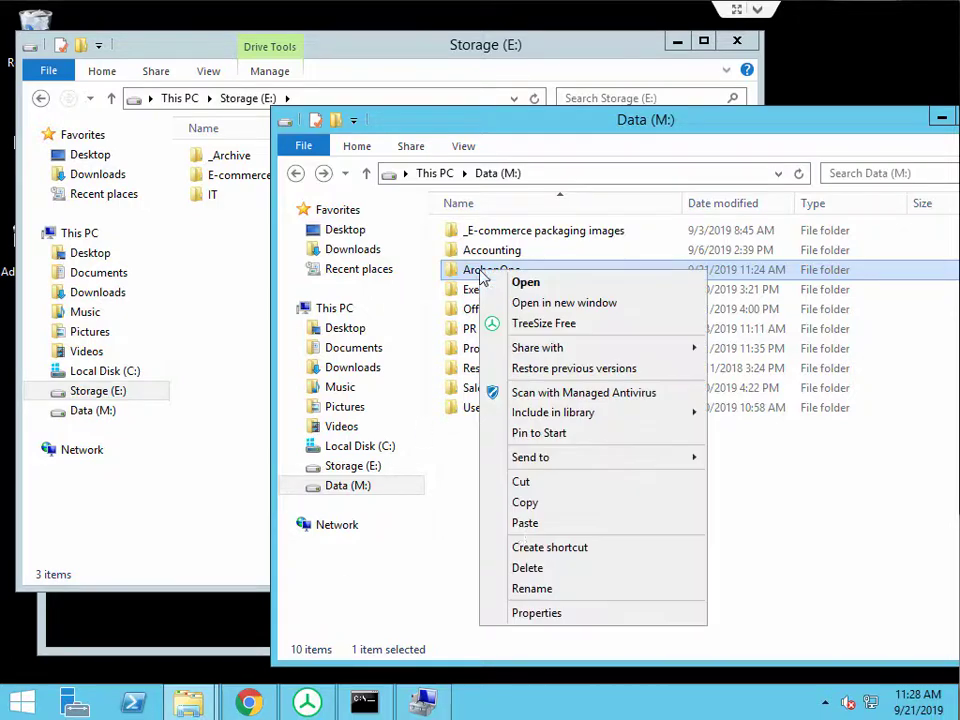
{"action": "left_click", "coordinate": [551, 616]}
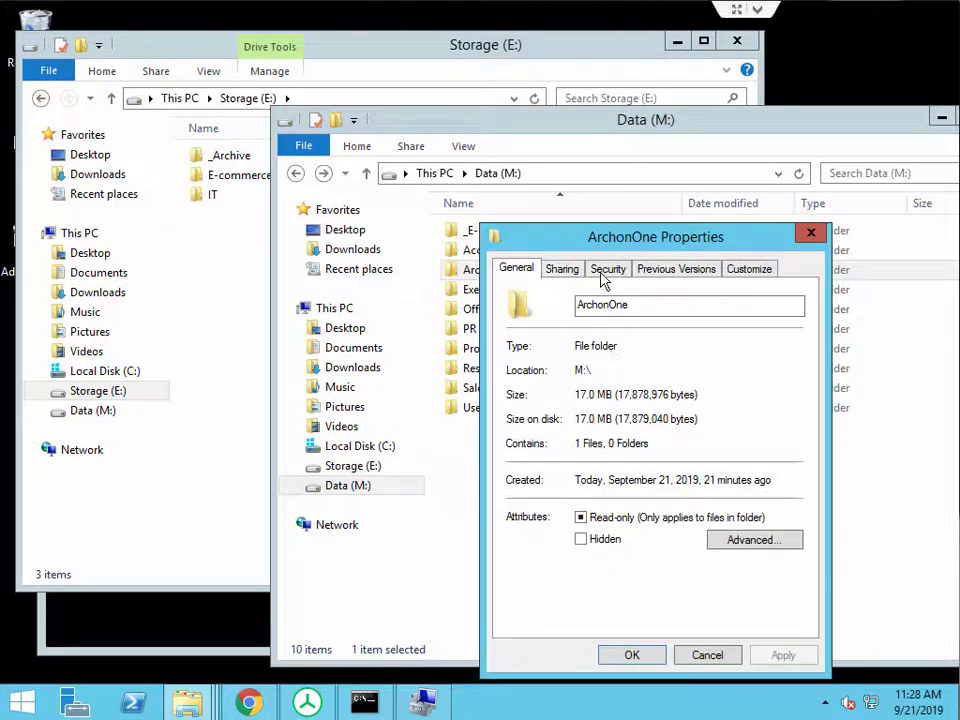
{"action": "left_click", "coordinate": [563, 271]}
{"action": "double_click", "coordinate": [612, 368]}
{"action": "left_click", "coordinate": [615, 366]}
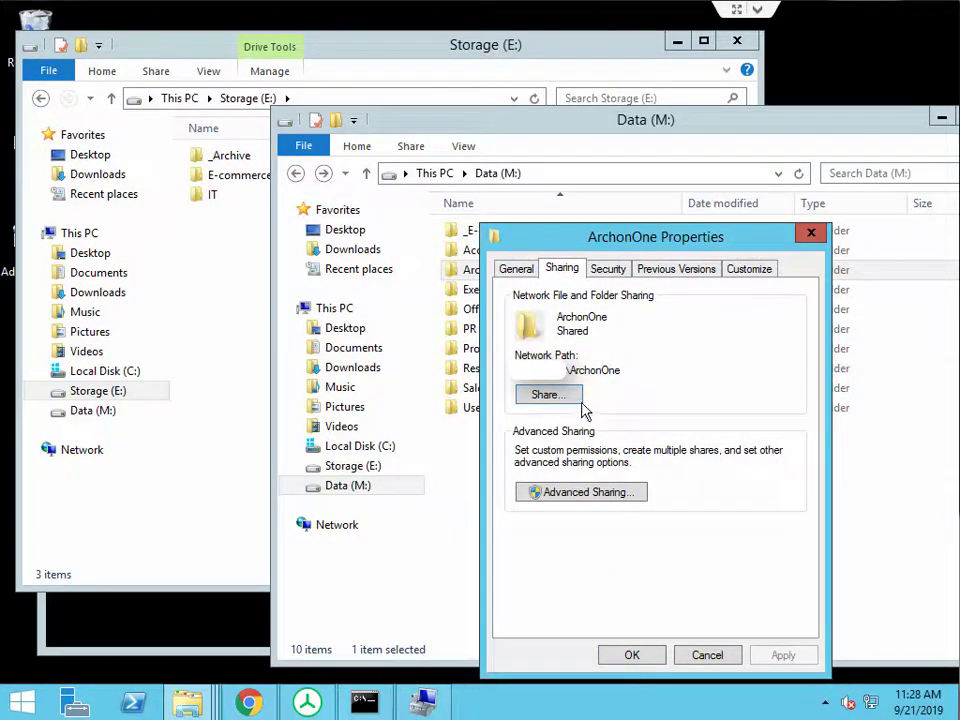
{"action": "left_click", "coordinate": [584, 492]}
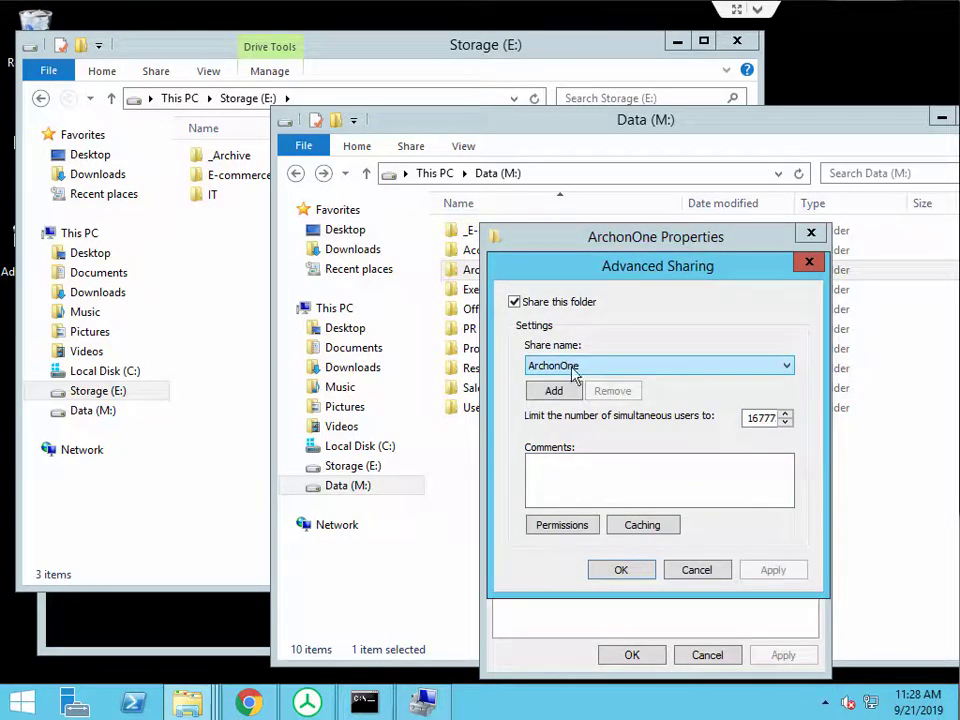
Compare the share permissions of Everyone and Administrators on ArchonOne, and close all its dialogs without changes
{"action": "left_click", "coordinate": [543, 530]}
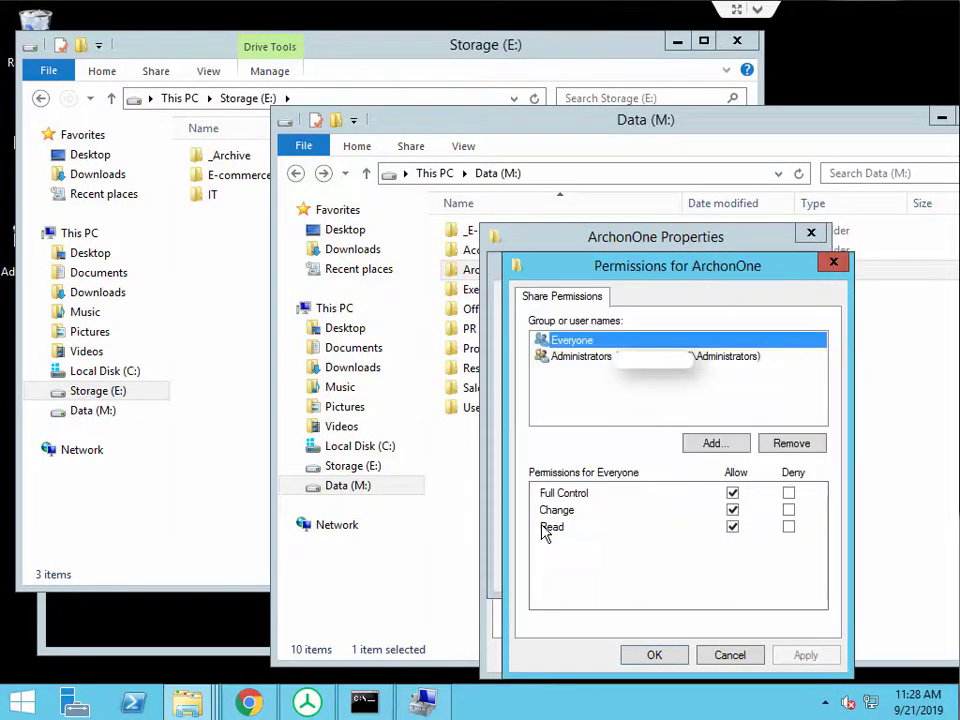
{"action": "left_click", "coordinate": [576, 357]}
{"action": "left_click", "coordinate": [588, 343]}
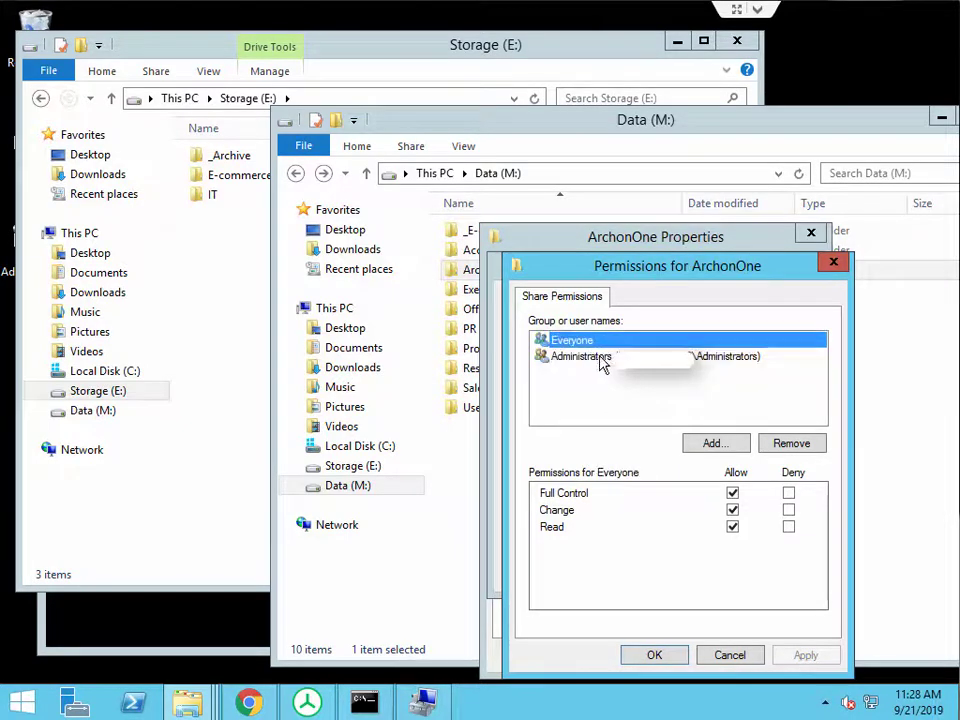
{"action": "left_click", "coordinate": [593, 357]}
{"action": "left_click", "coordinate": [594, 343]}
{"action": "left_click", "coordinate": [598, 360]}
{"action": "left_click", "coordinate": [594, 343]}
{"action": "left_click", "coordinate": [740, 658]}
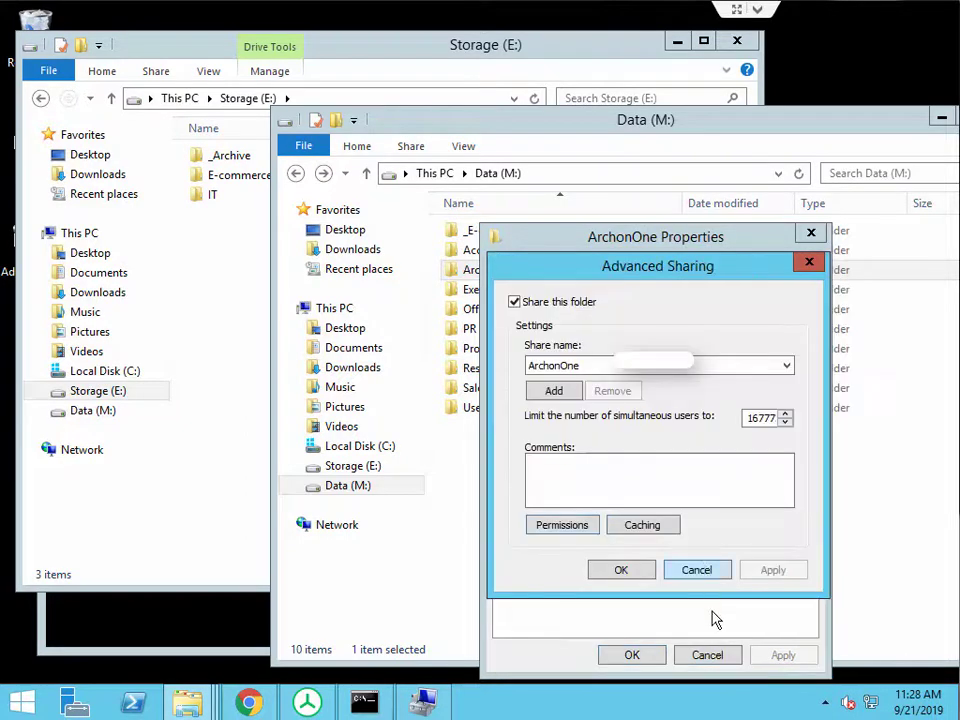
{"action": "left_click", "coordinate": [697, 570]}
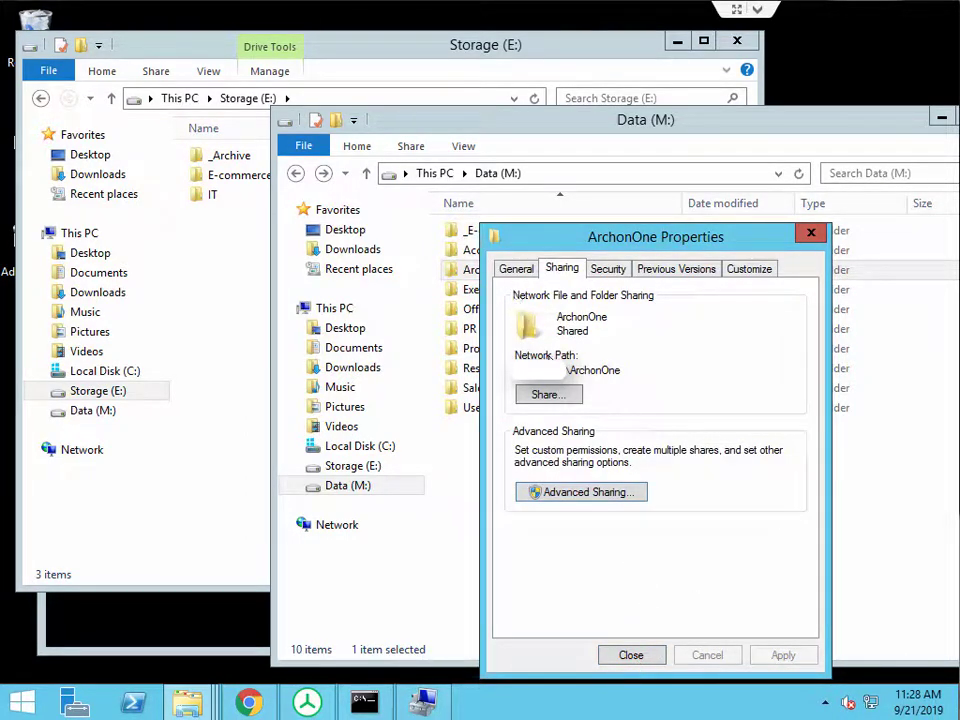
{"action": "left_click", "coordinate": [646, 658]}
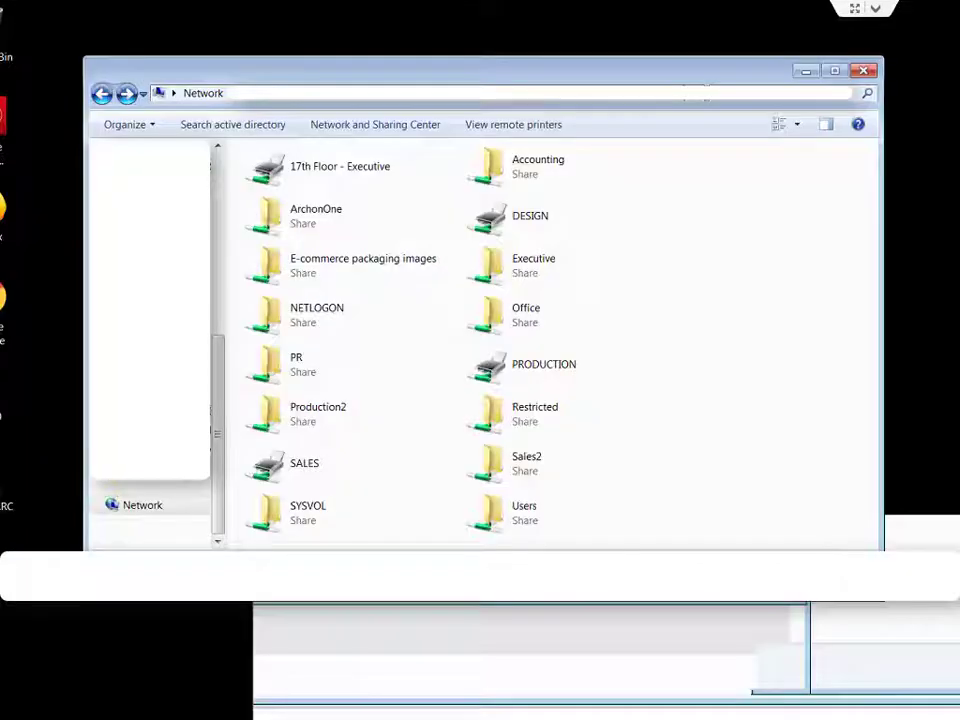
Look inside the ArchonOne share on the network from the client computer, and return to the list of shares
{"action": "left_click", "coordinate": [317, 212]}
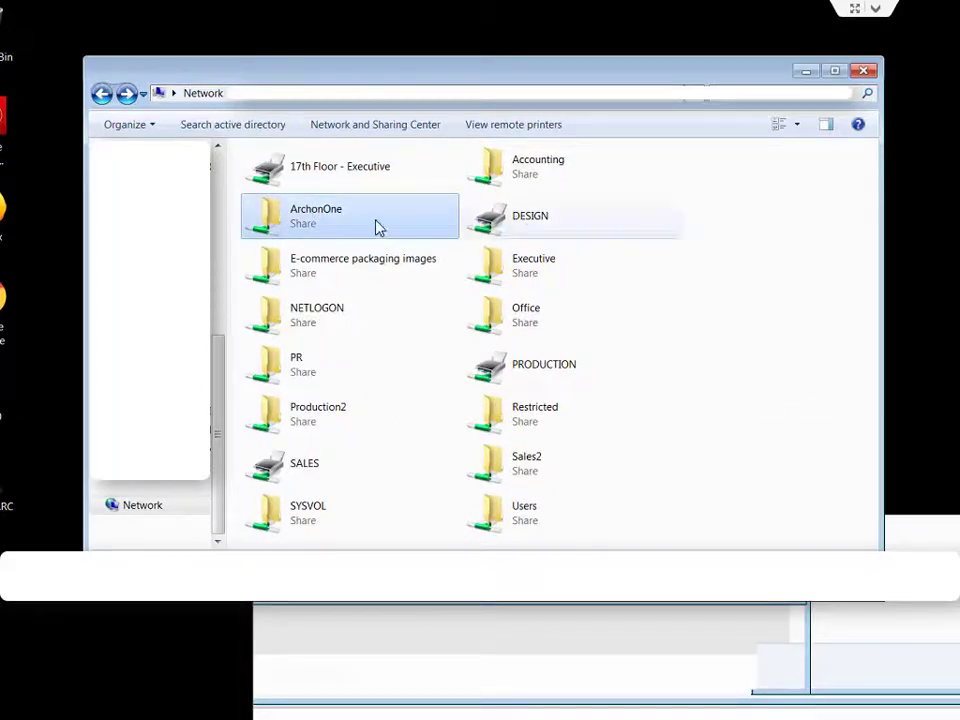
{"action": "double_click", "coordinate": [306, 227]}
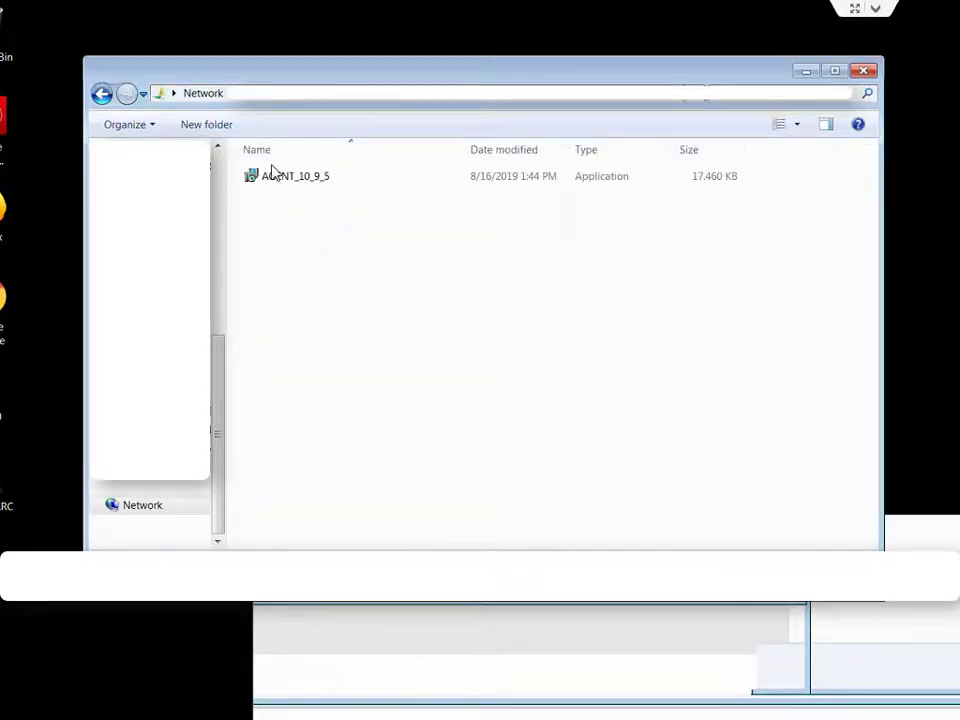
{"action": "left_click", "coordinate": [101, 94]}
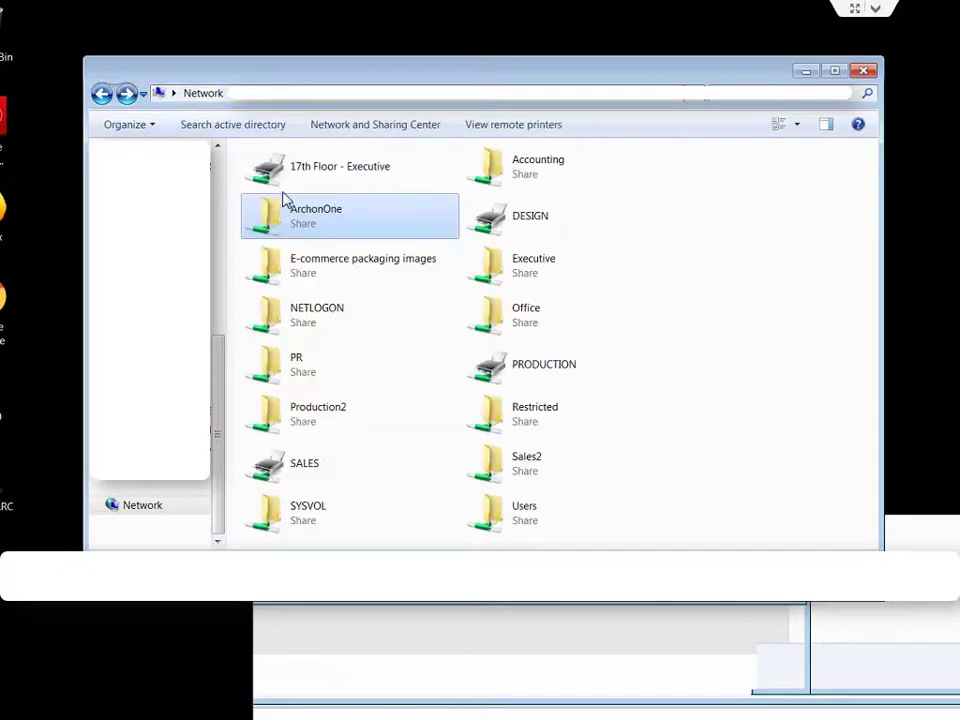
Refresh the list of network shares on the client computer
{"action": "left_click", "coordinate": [741, 325]}
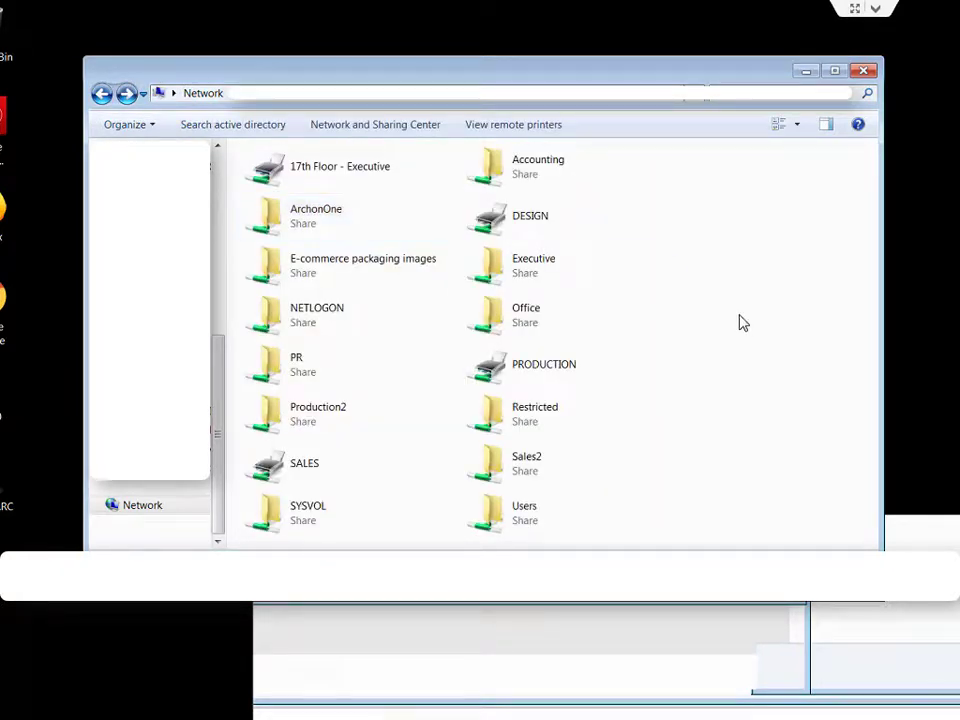
{"action": "right_click", "coordinate": [688, 201]}
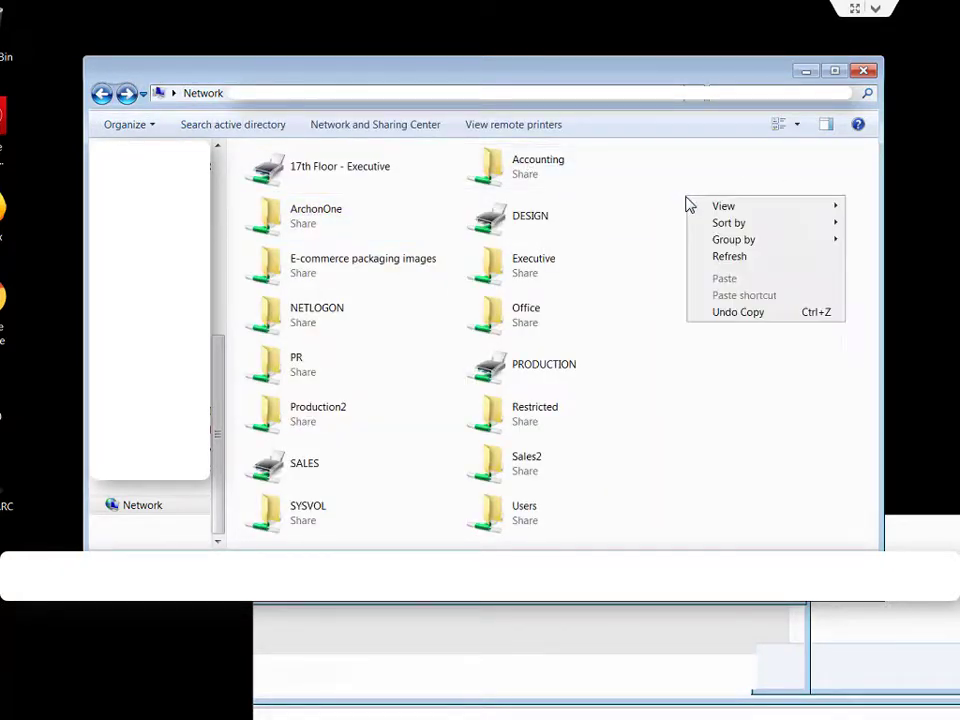
{"action": "left_click", "coordinate": [726, 257]}
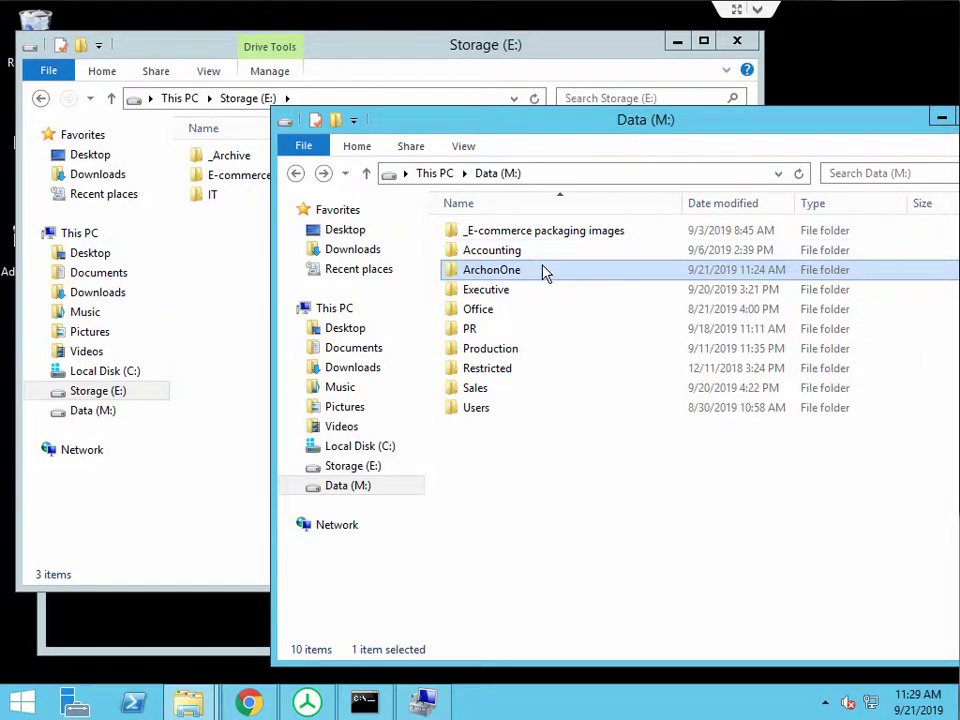
Move the ArchonOne folder from Data (M:) to Storage (E:) directly in File Explorer on the server
{"action": "left_click_drag", "start_coordinate": [549, 274], "coordinate": [222, 277]}
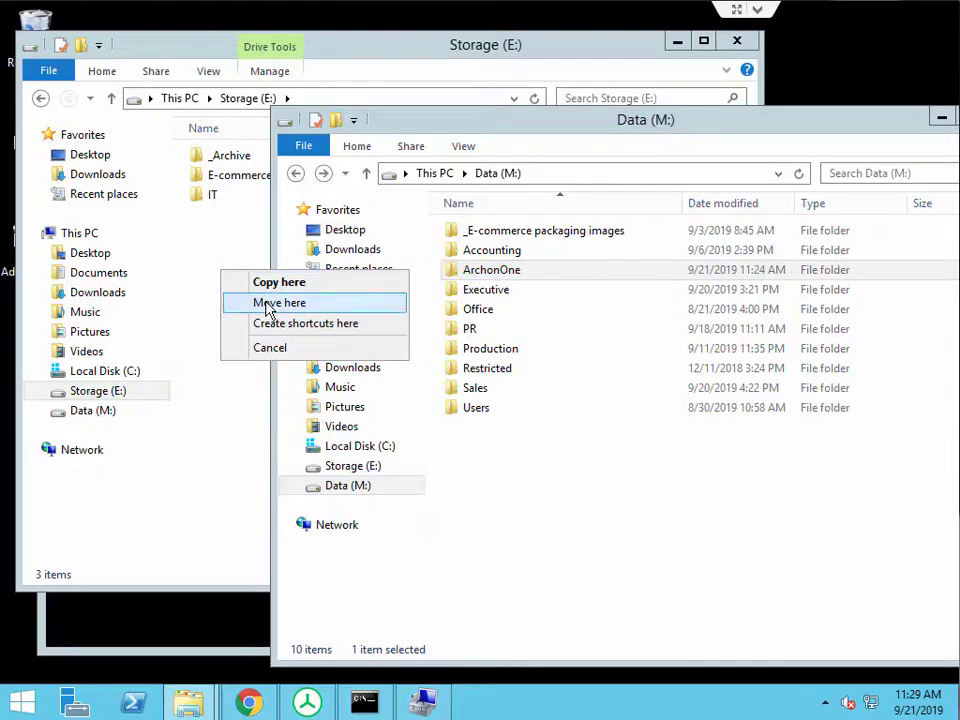
{"action": "left_click", "coordinate": [268, 306]}
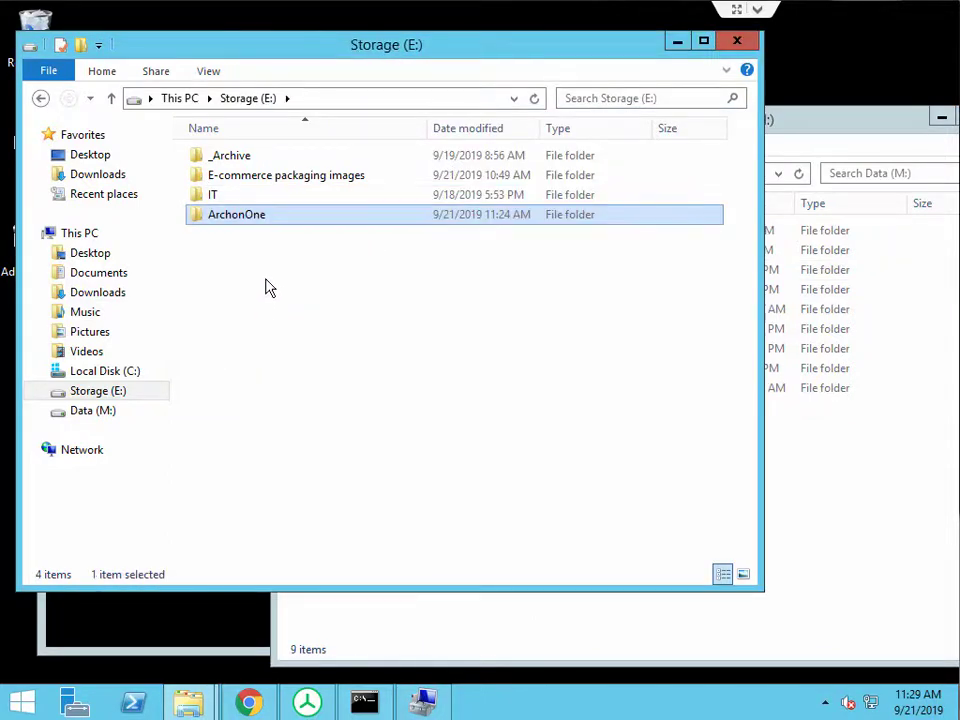
Examine the Administrators and SYSTEM security permissions on ArchonOne in Storage (E:), and view its sharing status
{"action": "right_click", "coordinate": [242, 218]}
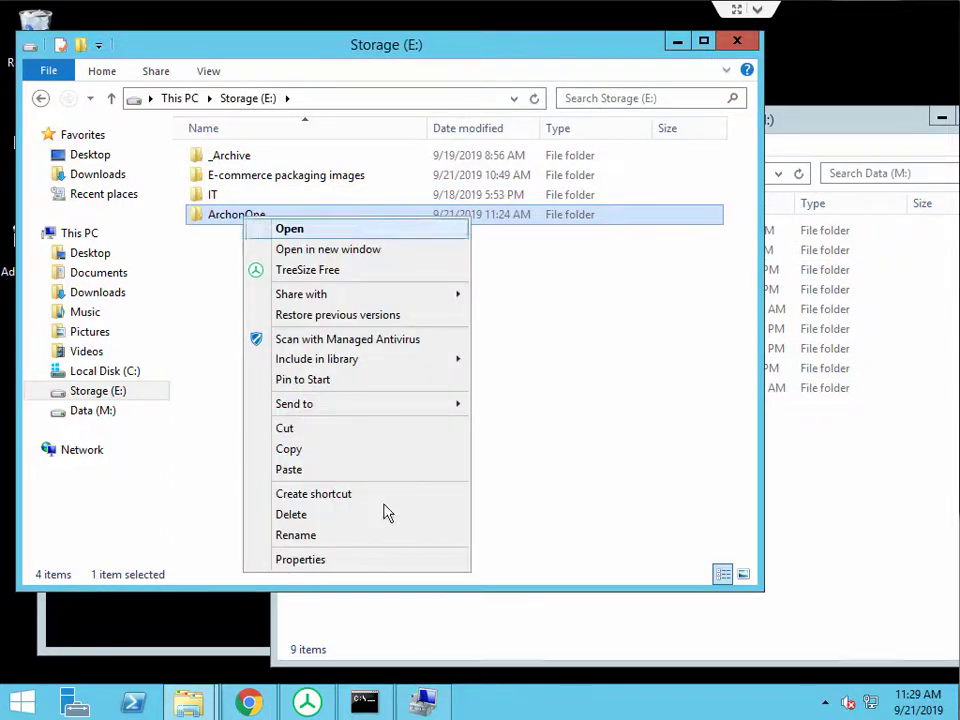
{"action": "left_click", "coordinate": [401, 560]}
{"action": "left_click", "coordinate": [371, 262]}
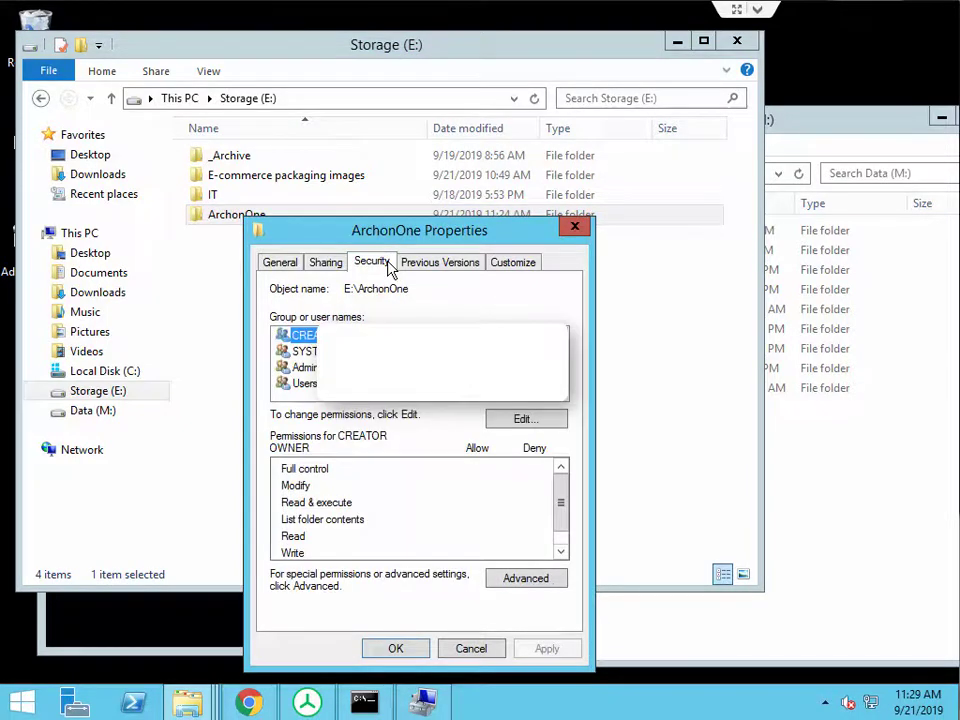
{"action": "left_click", "coordinate": [304, 367]}
{"action": "key", "text": "Up"}
{"action": "key", "text": "Down"}
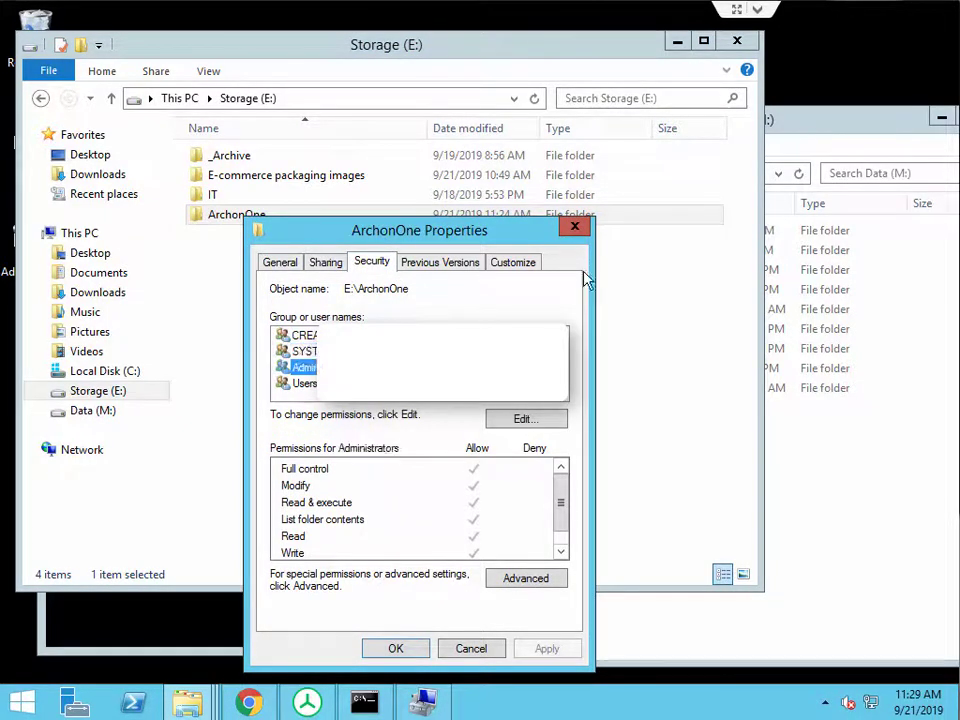
{"action": "key", "text": "Up"}
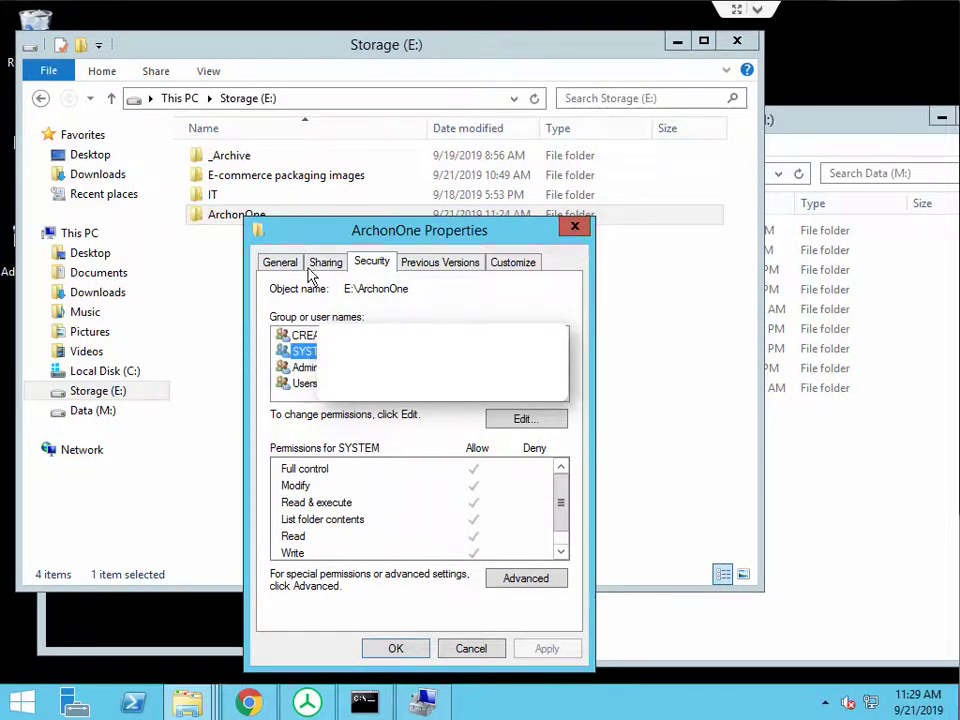
{"action": "left_click", "coordinate": [317, 267]}
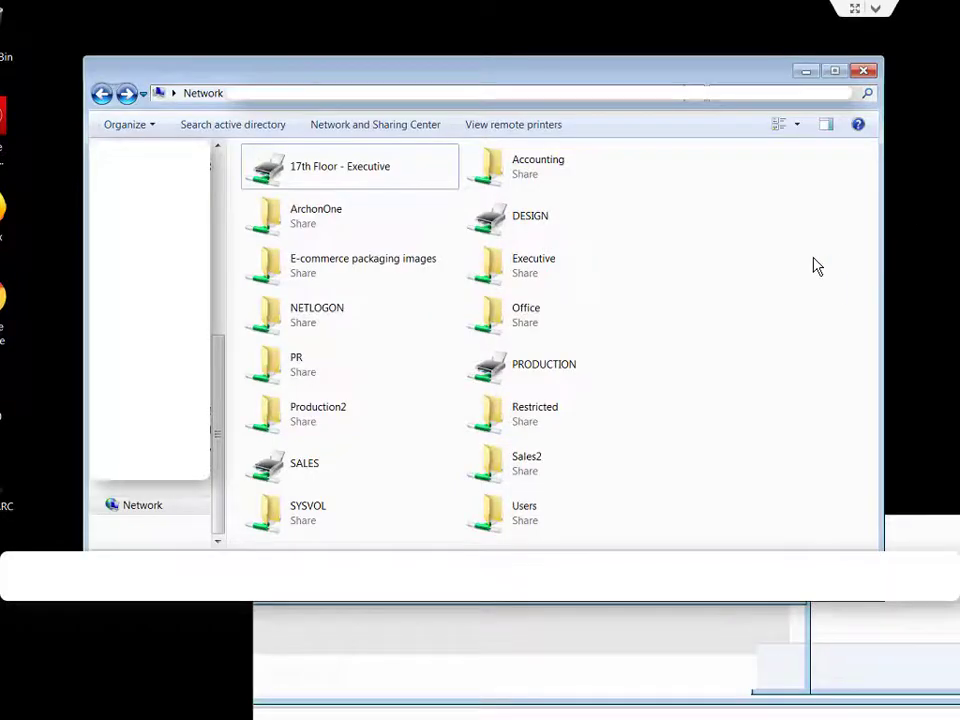
Refresh the network shares on the client computer again and check whether ArchonOne is still listed
{"action": "right_click", "coordinate": [786, 252]}
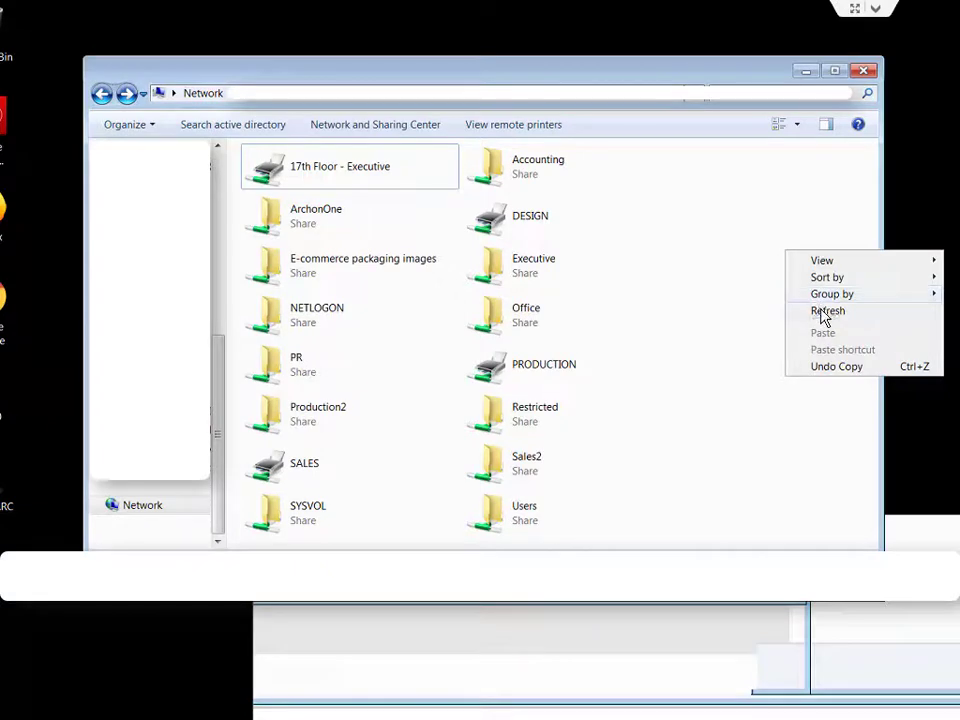
{"action": "left_click", "coordinate": [812, 312]}
{"action": "left_click", "coordinate": [311, 233]}
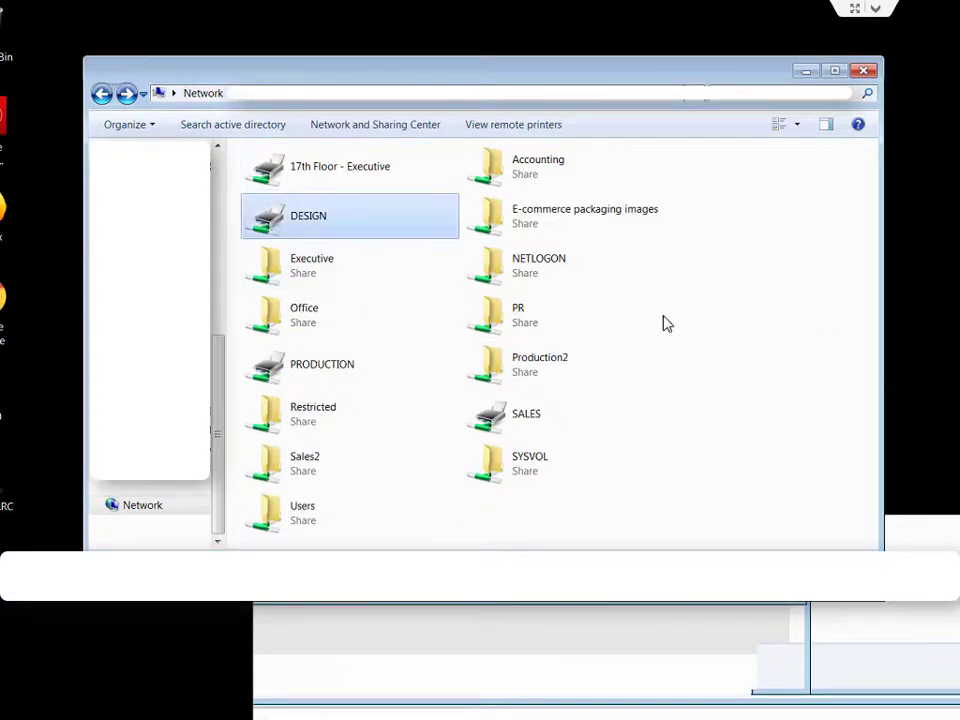
{"action": "left_click", "coordinate": [939, 64]}
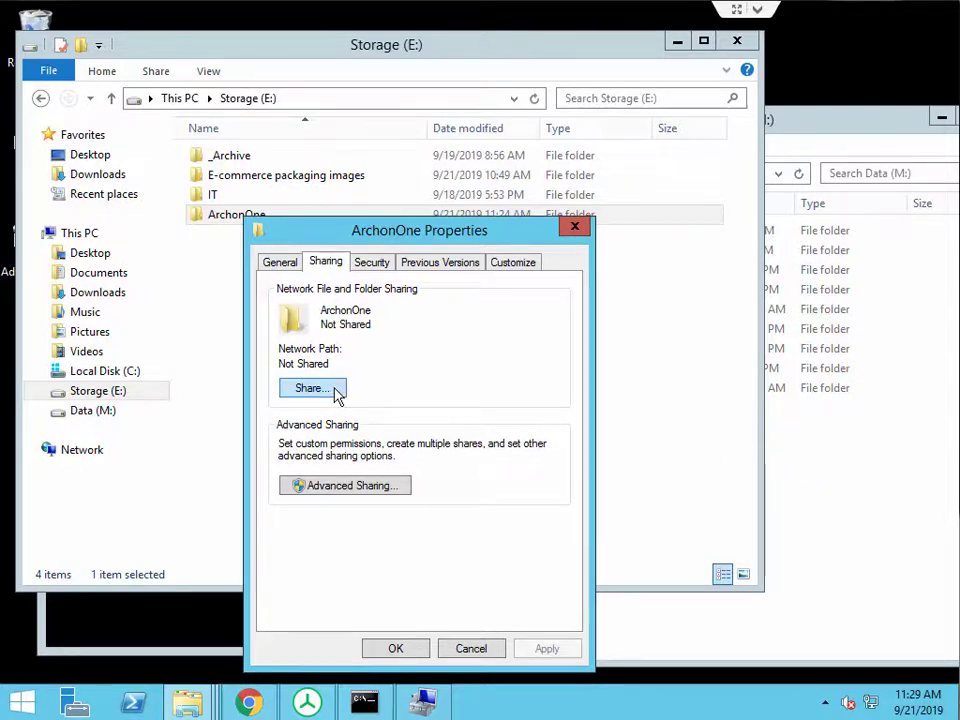
Share the ArchonOne folder in Storage (E:) through Advanced Sharing and allow Everyone Full Control
{"action": "left_click", "coordinate": [372, 486]}
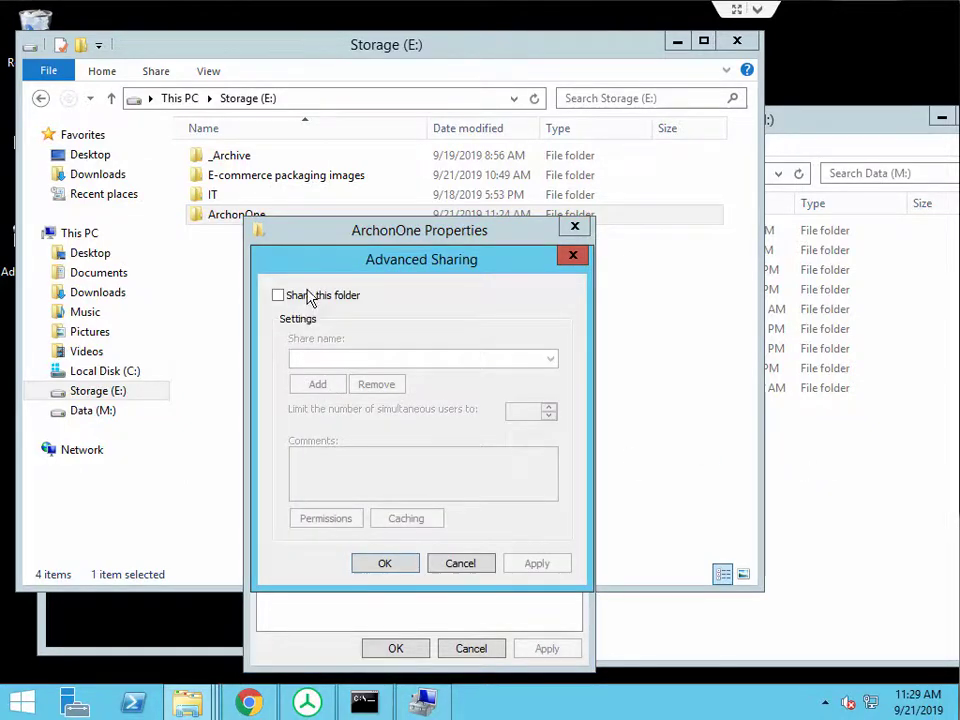
{"action": "left_click", "coordinate": [310, 296]}
{"action": "left_click", "coordinate": [326, 519]}
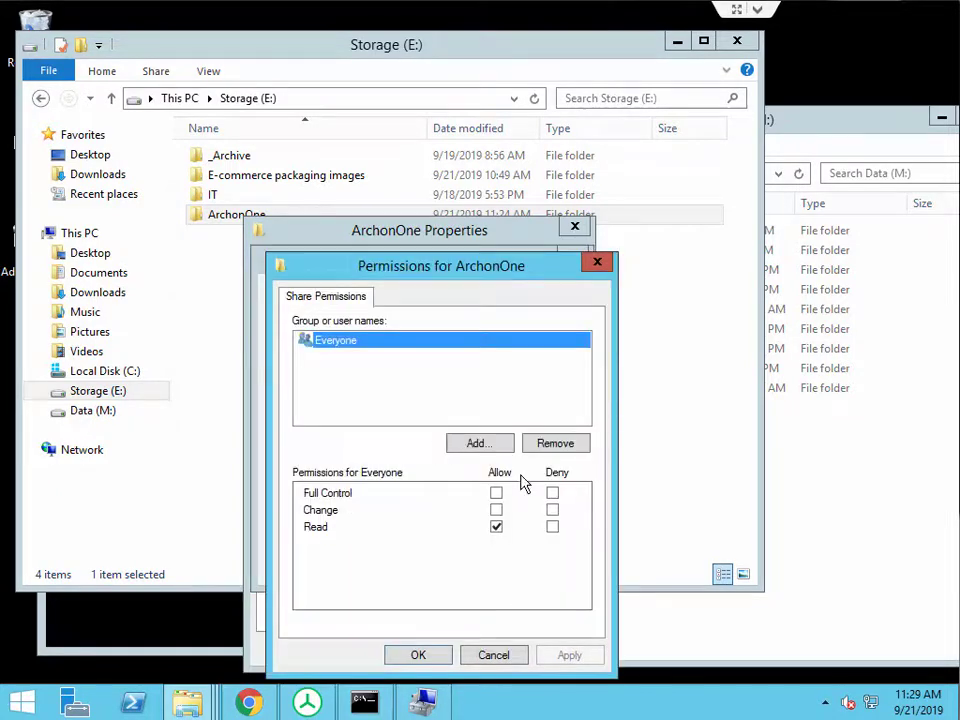
{"action": "left_click", "coordinate": [496, 492]}
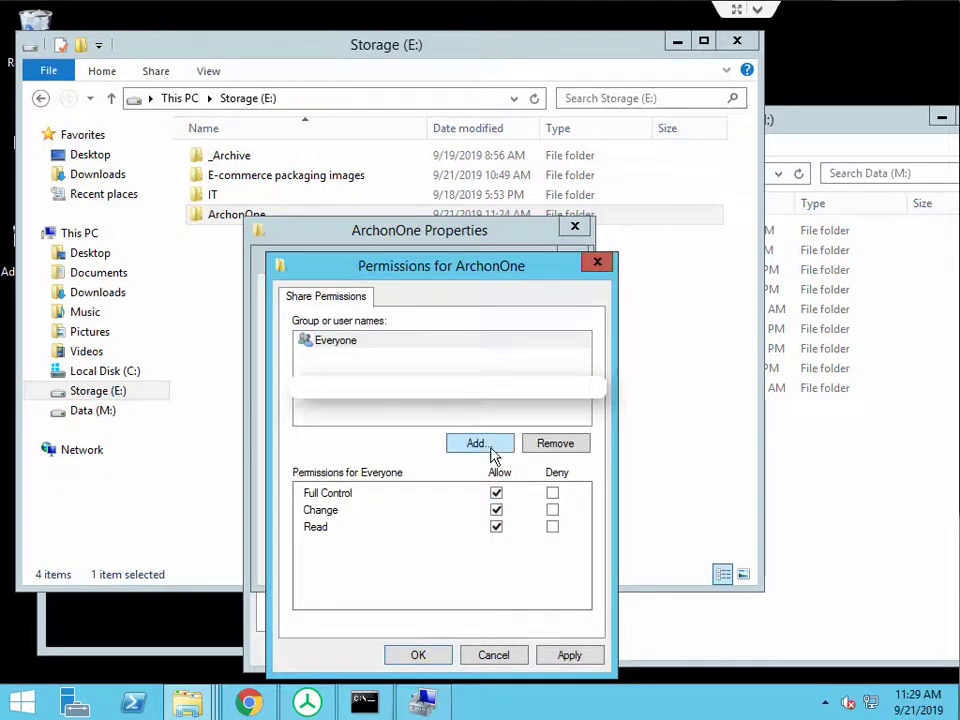
Add the Administrators group to the ArchonOne share permissions with Full Control, and apply the sharing settings
{"action": "left_click", "coordinate": [489, 447]}
{"action": "type", "text": "administra"}
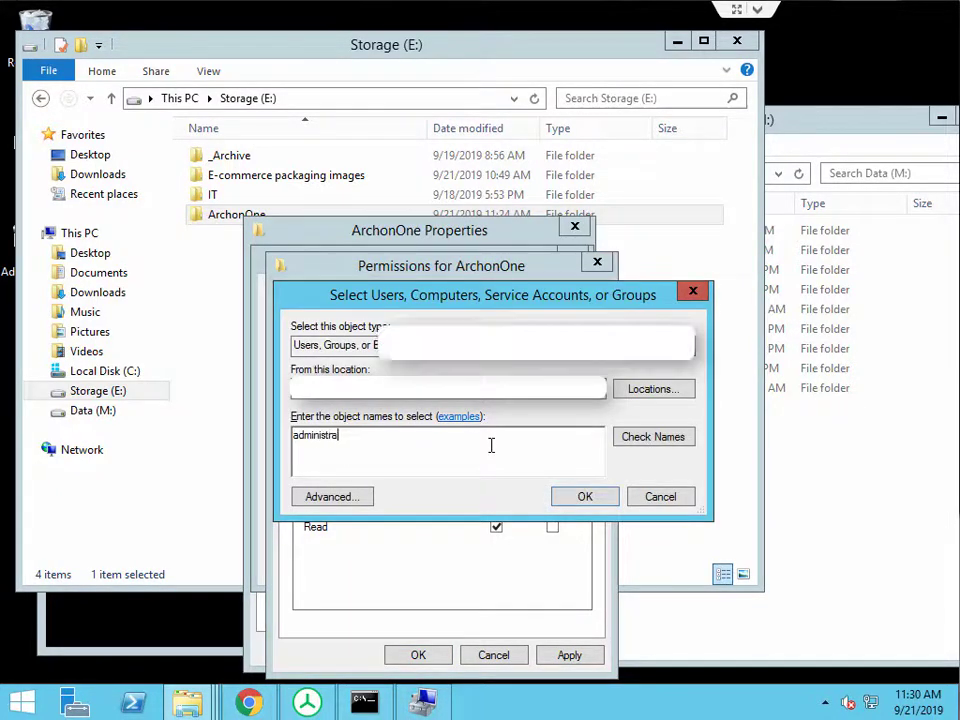
{"action": "type", "text": "tors"}
{"action": "key", "text": "Return"}
{"action": "left_click", "coordinate": [497, 493]}
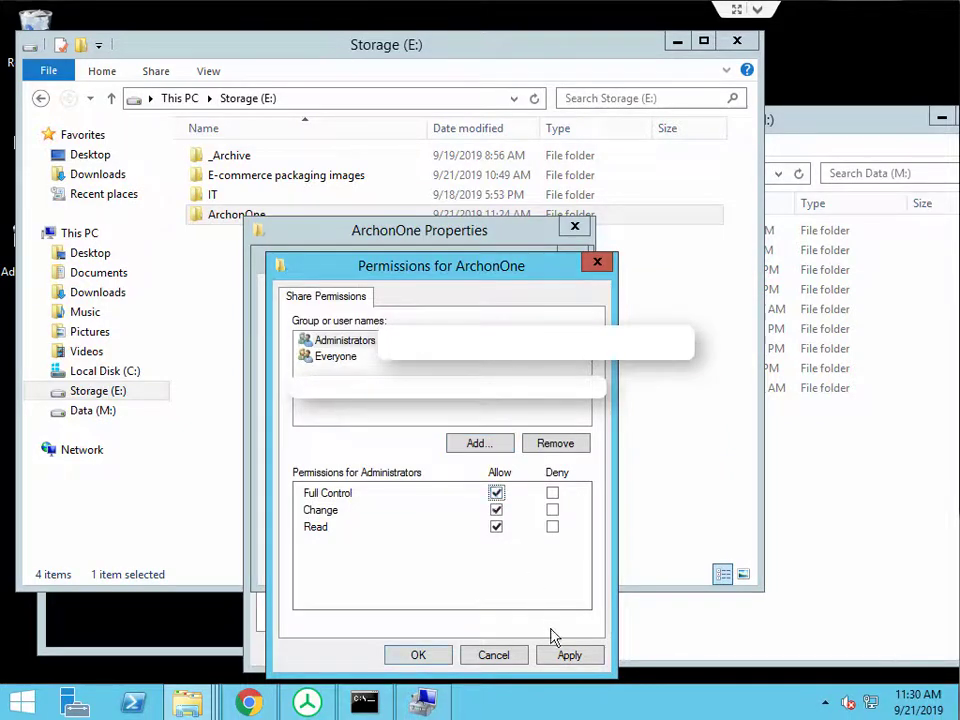
{"action": "left_click", "coordinate": [566, 656]}
{"action": "left_click", "coordinate": [418, 656]}
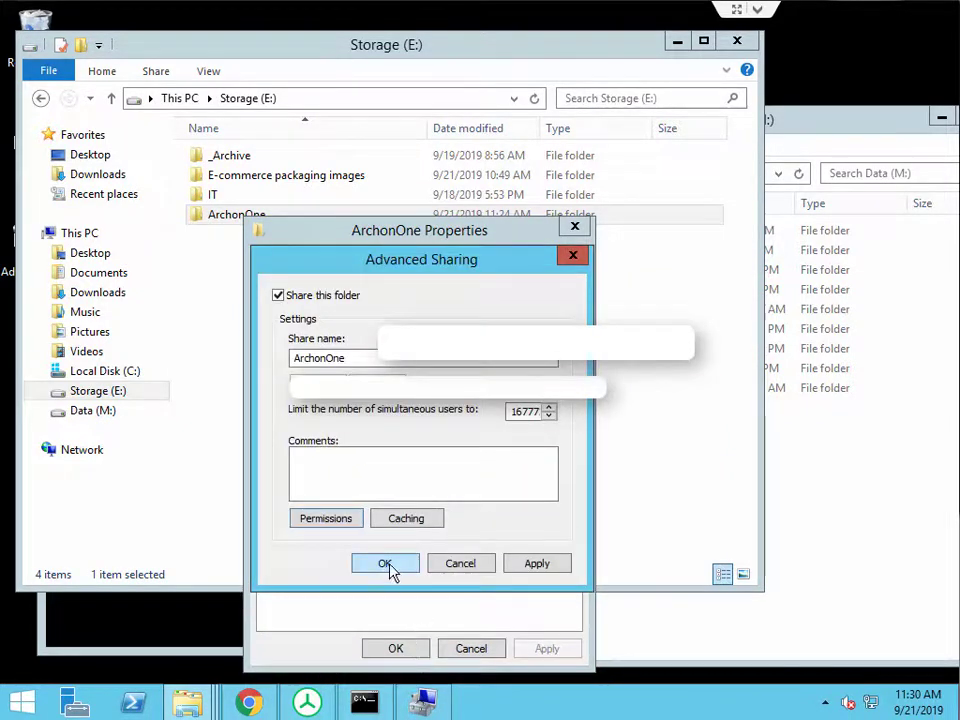
{"action": "left_click", "coordinate": [442, 566]}
{"action": "left_click", "coordinate": [414, 648]}
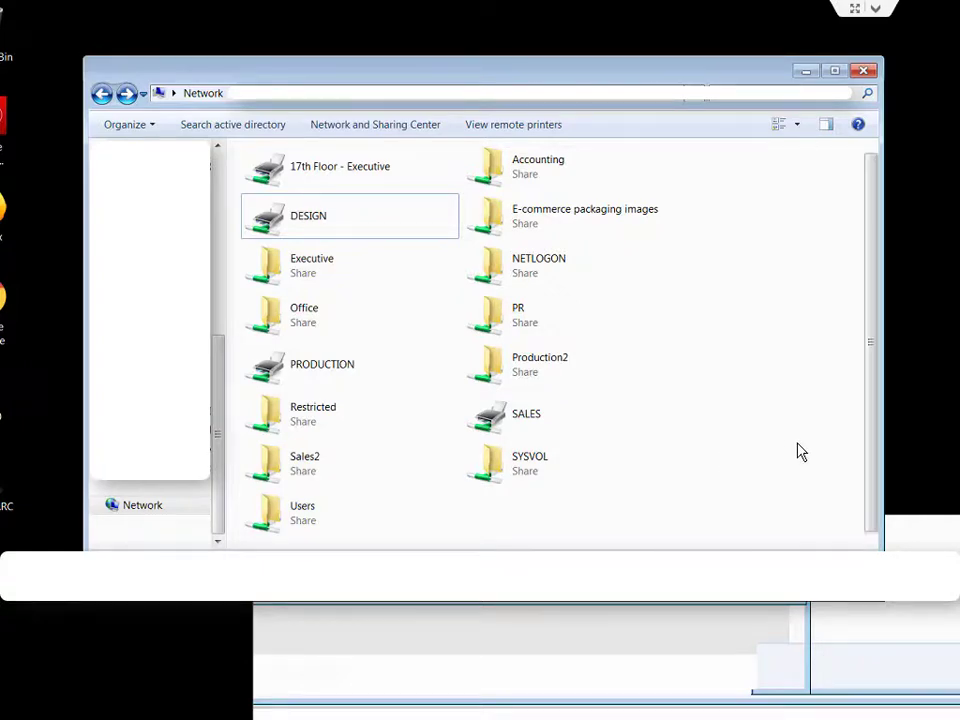
Check the ArchonOne share from the client computer, and review the Xcopy command in the server's Command Prompt
{"action": "double_click", "coordinate": [328, 214]}
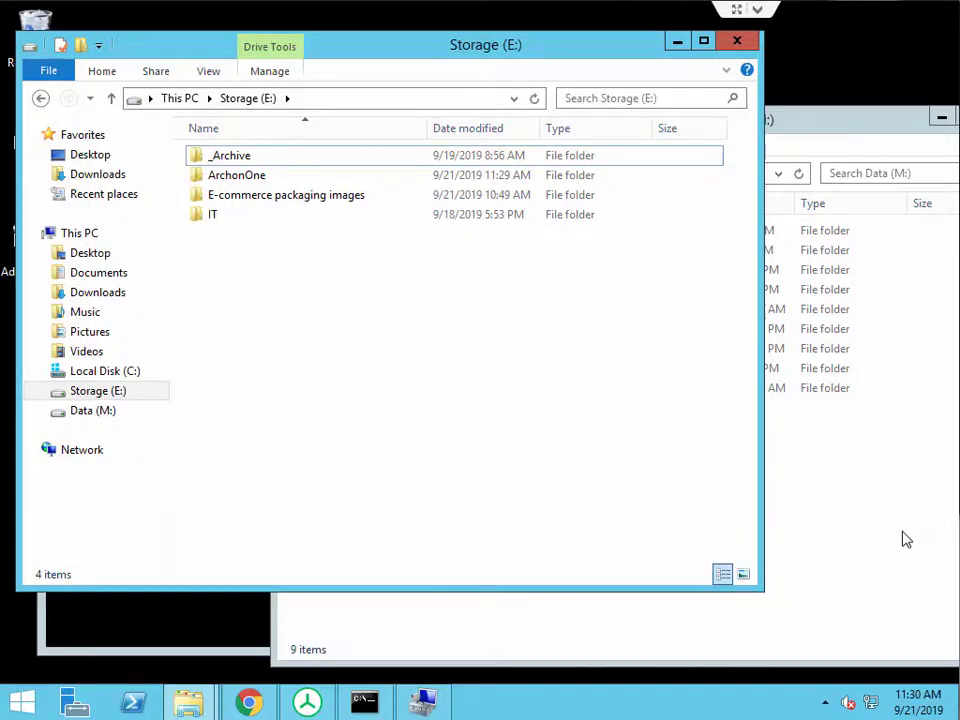
{"action": "left_click", "coordinate": [903, 540]}
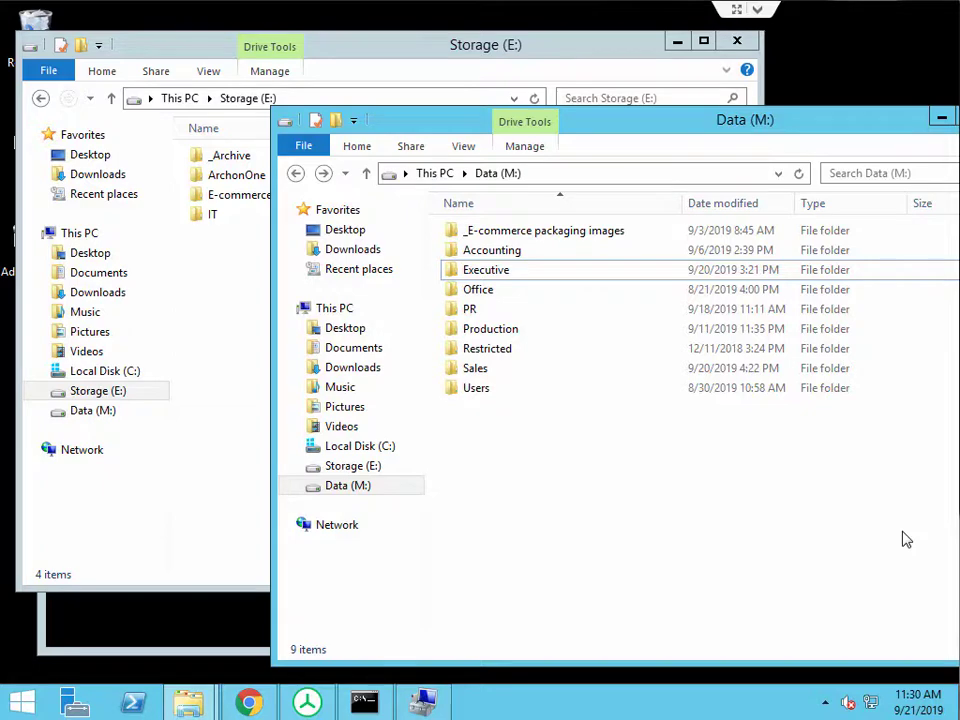
{"action": "left_click", "coordinate": [364, 700]}
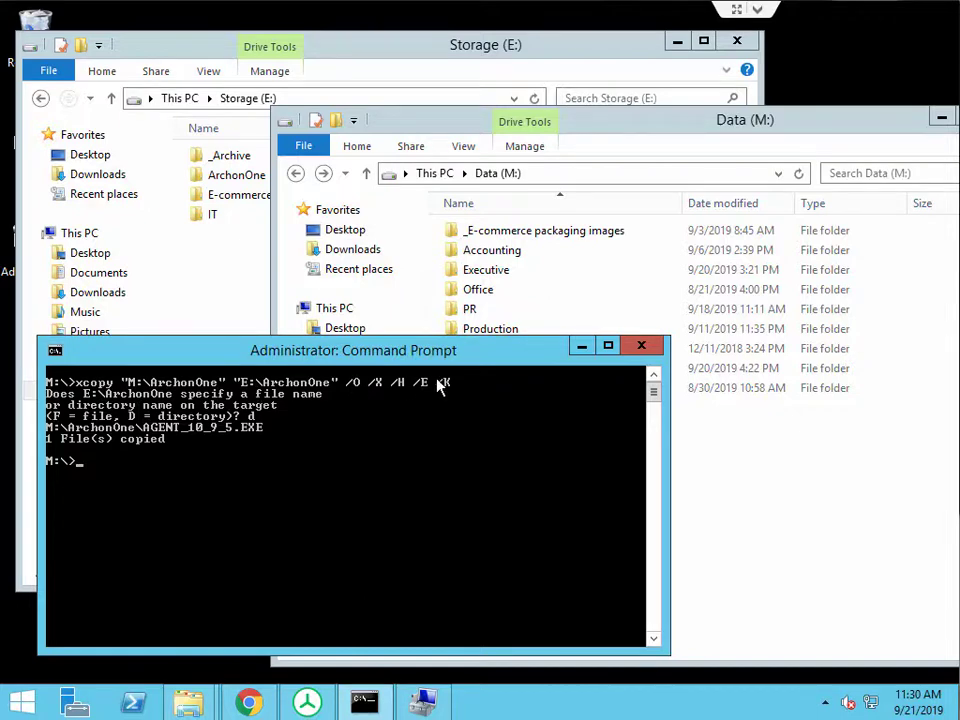
{"action": "left_click", "coordinate": [583, 348]}
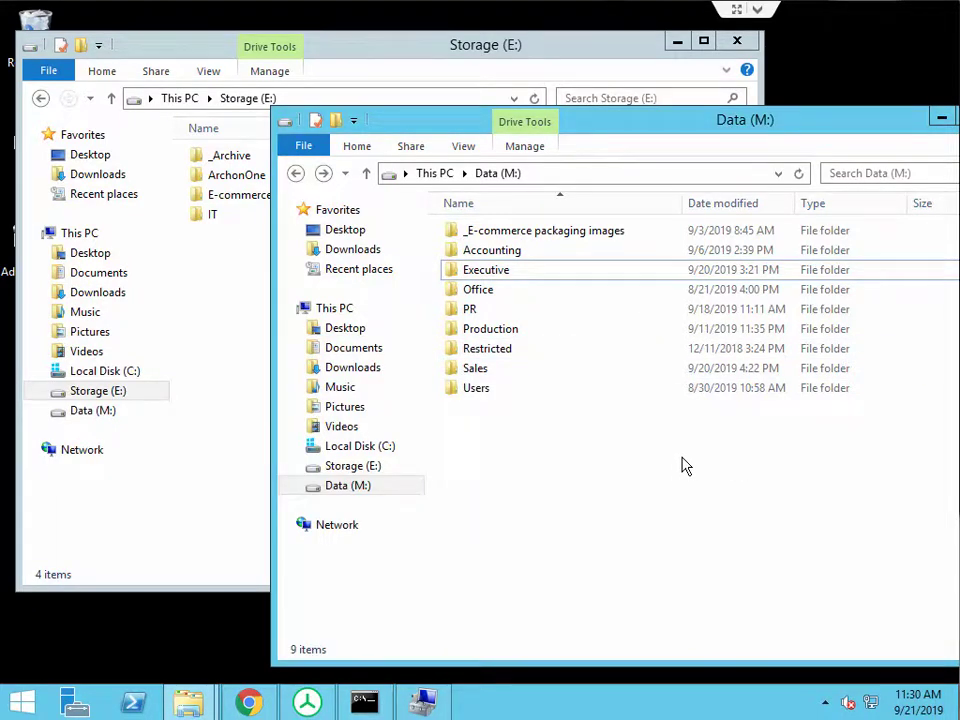